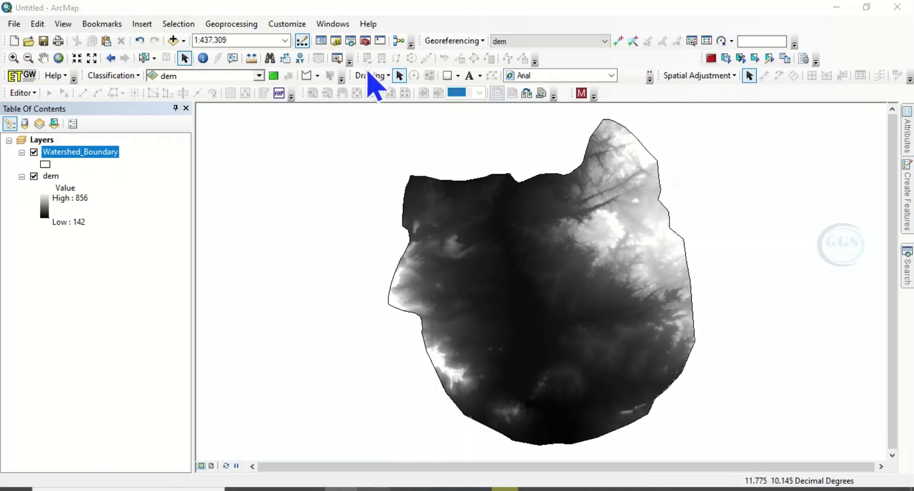
# Run the Spatial Analyst Hydrology Fill tool on the dem raster, saving the output as Fill in the EXERCISE folder
pyautogui.click(364, 43)
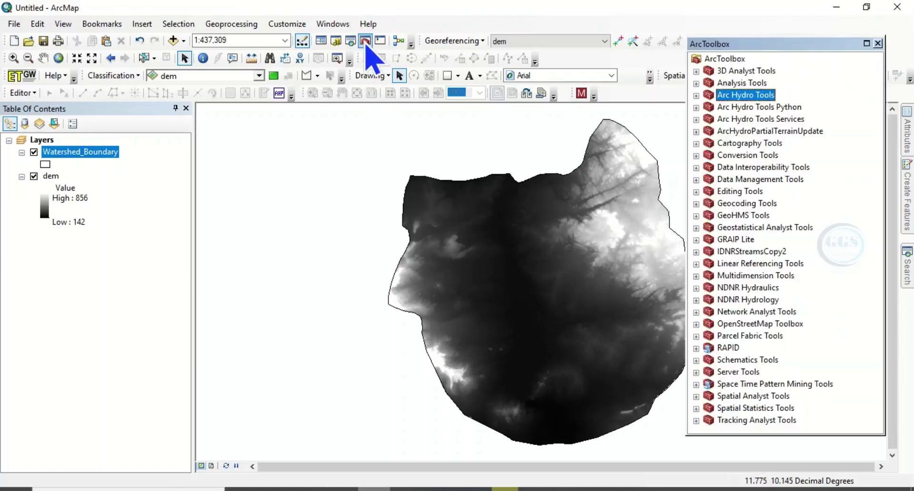
pyautogui.click(696, 397)
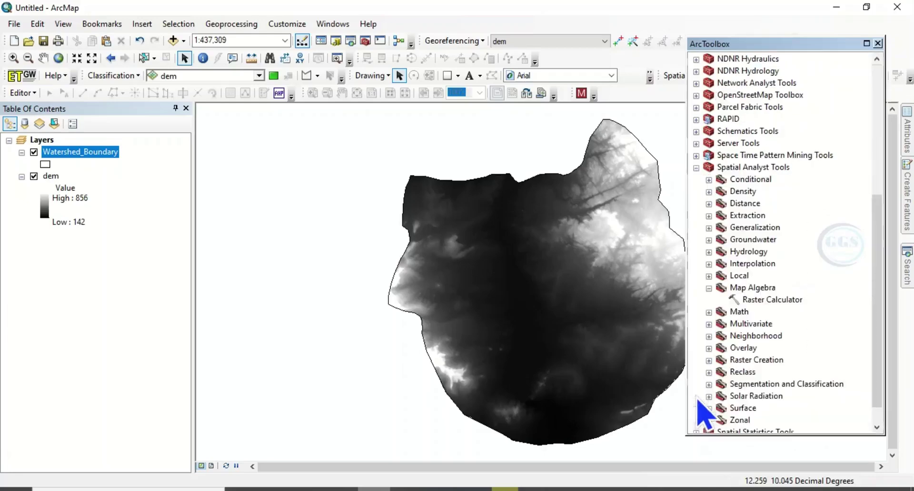
pyautogui.click(709, 252)
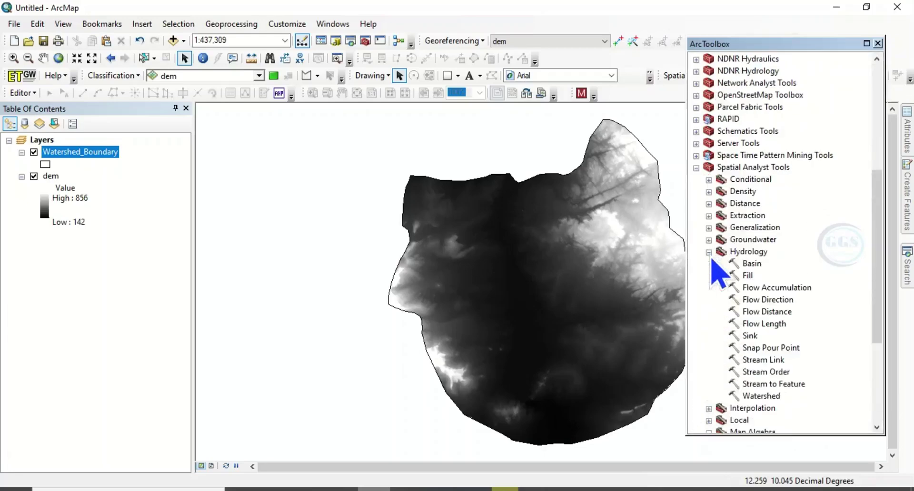
pyautogui.doubleClick(748, 276)
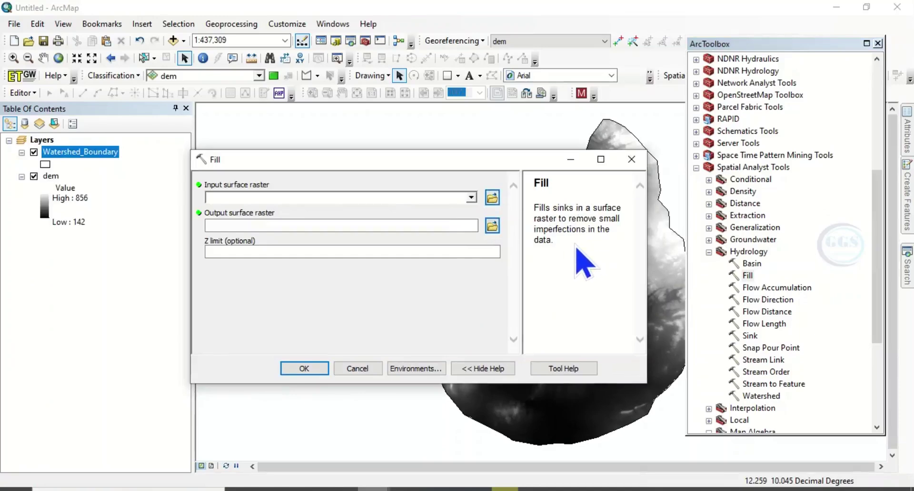
pyautogui.click(472, 199)
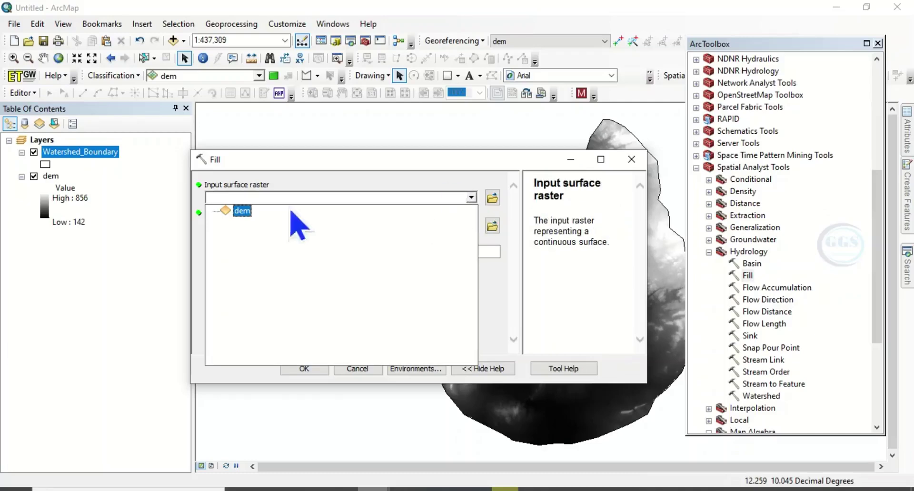
pyautogui.click(241, 213)
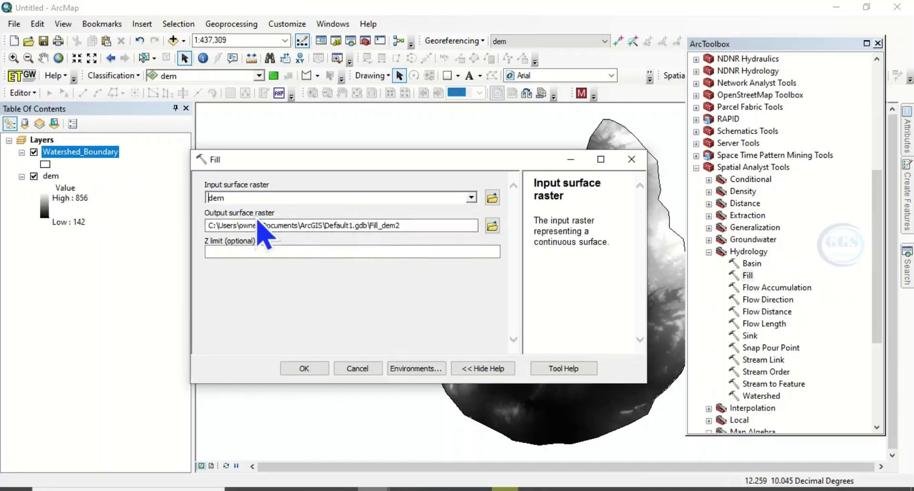
pyautogui.click(492, 226)
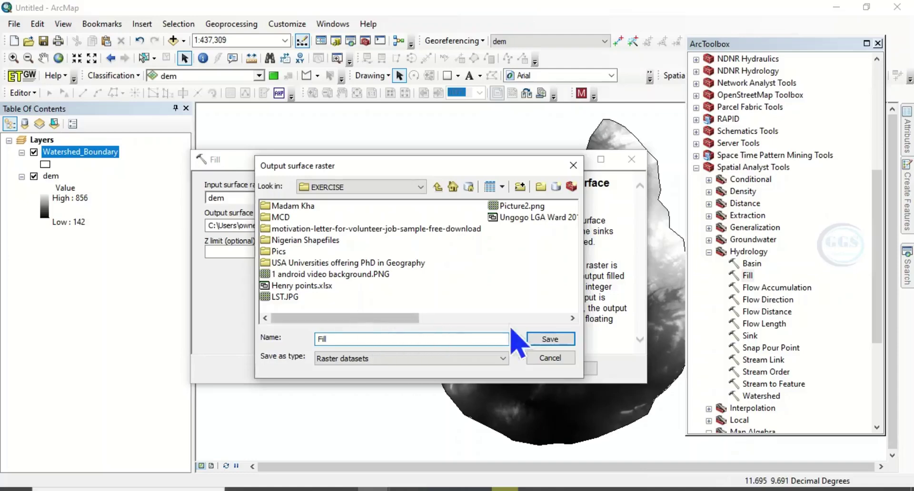
pyautogui.click(548, 340)
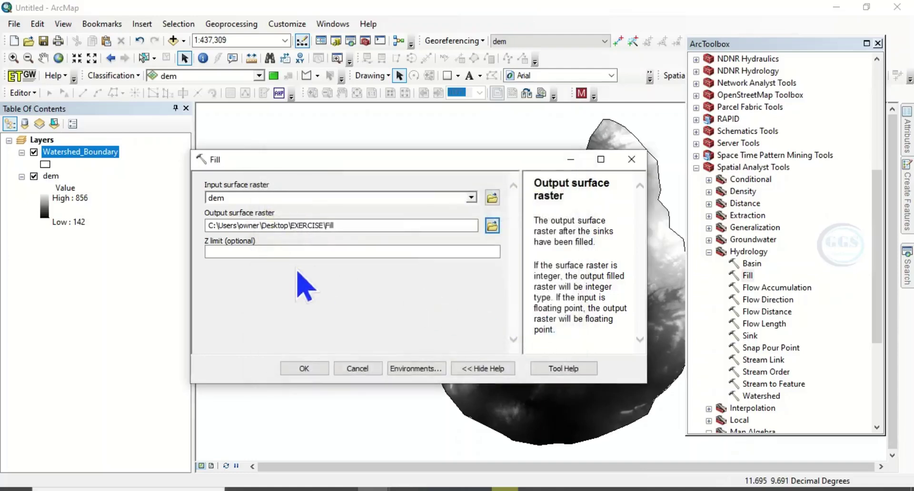
pyautogui.click(304, 369)
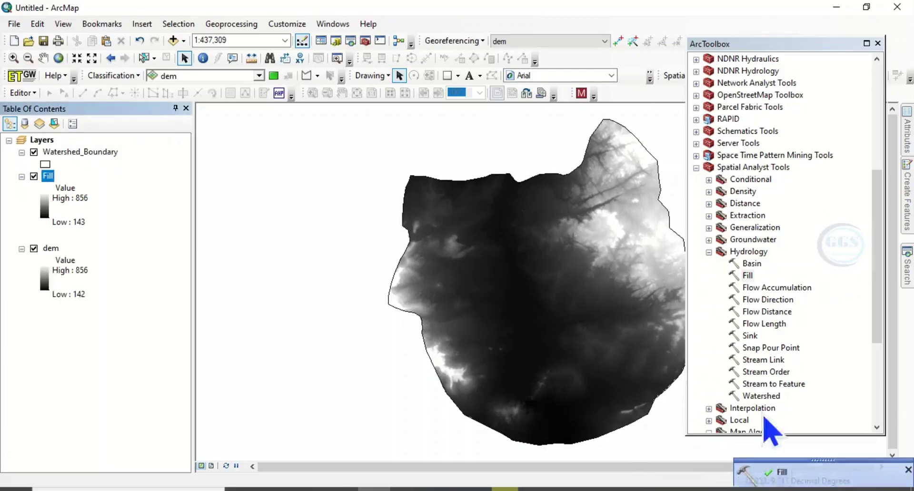
# Create a flow direction raster from the Fill raster and save it as Flowdir in the EXERCISE folder
pyautogui.click(772, 300)
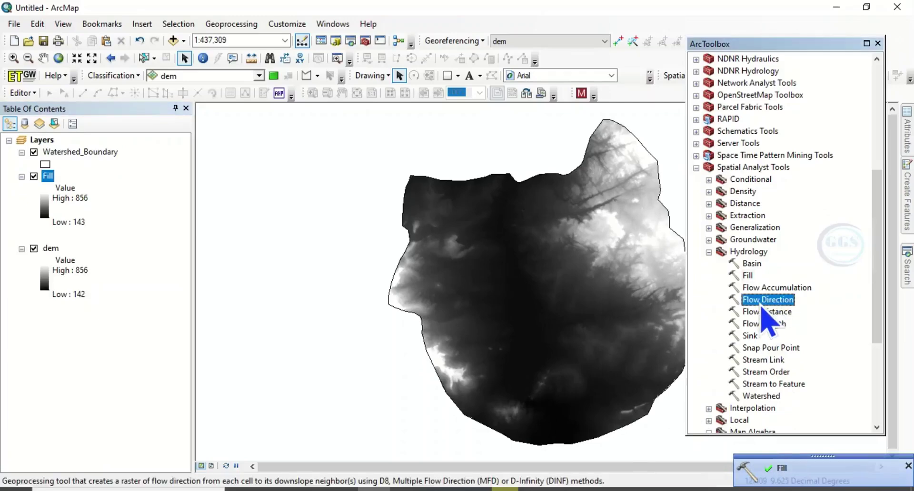
pyautogui.doubleClick(764, 301)
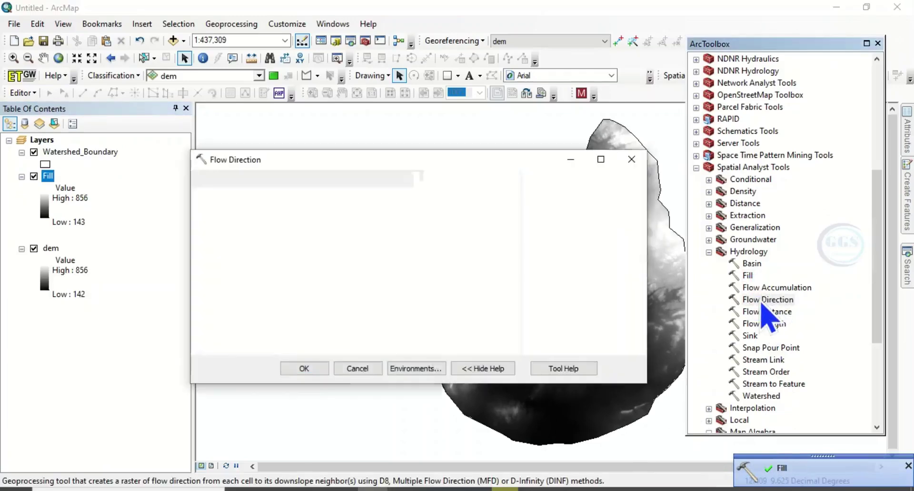
pyautogui.click(472, 197)
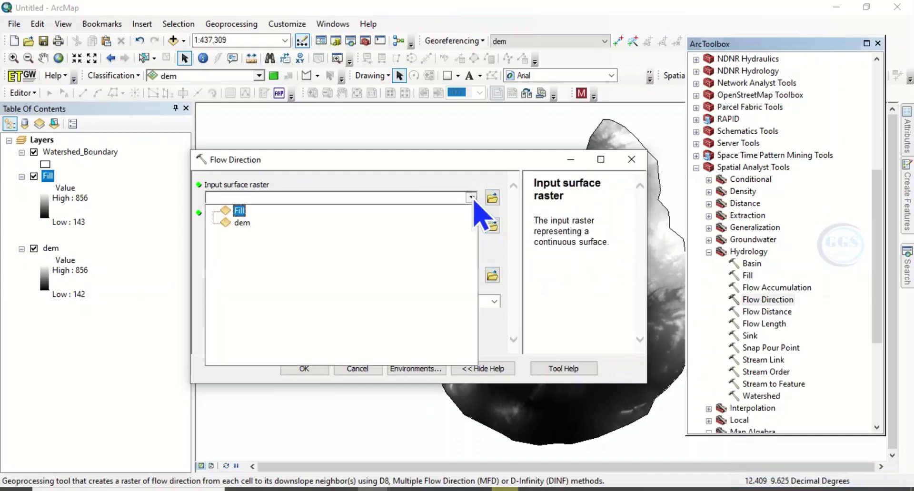
pyautogui.click(239, 213)
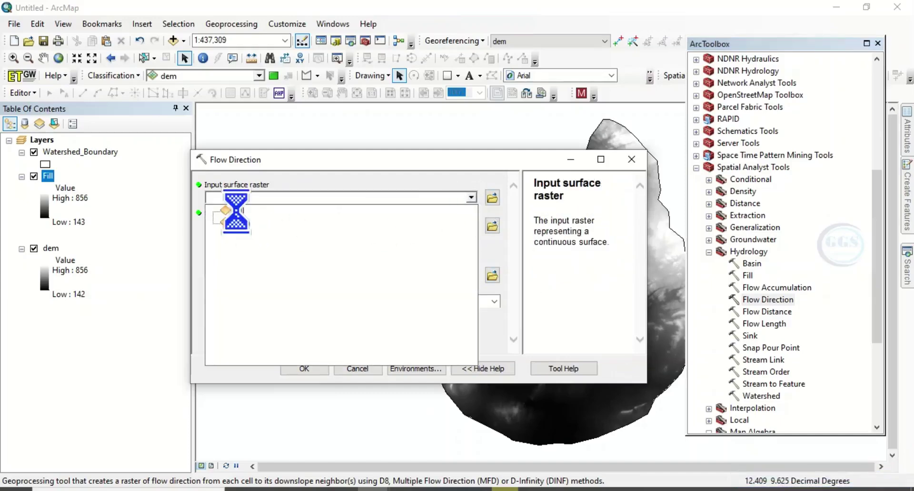
pyautogui.click(492, 225)
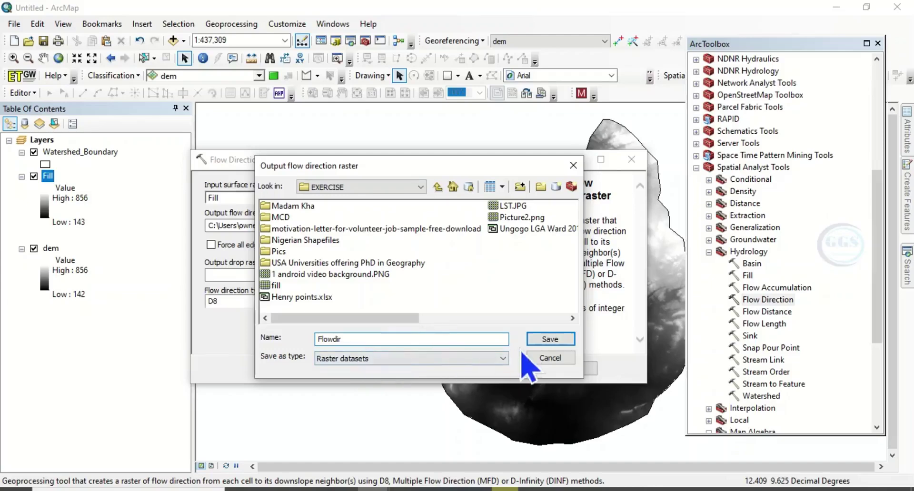
pyautogui.click(550, 339)
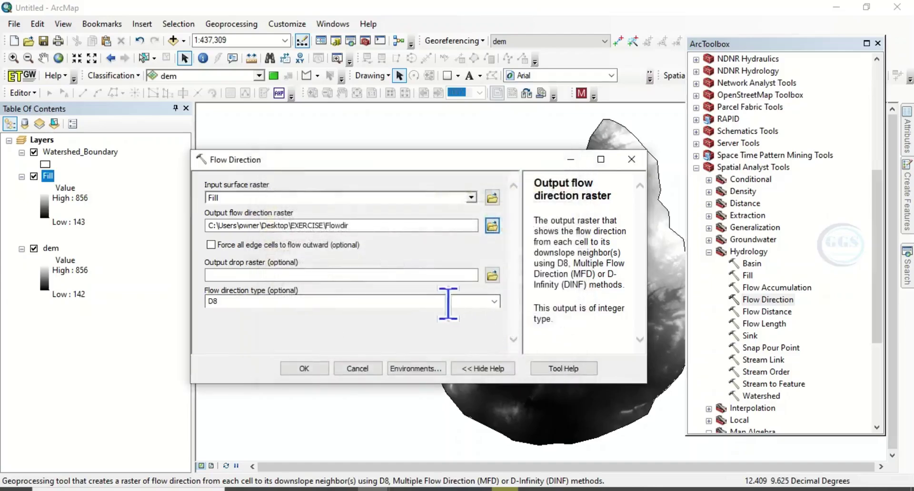
pyautogui.click(304, 369)
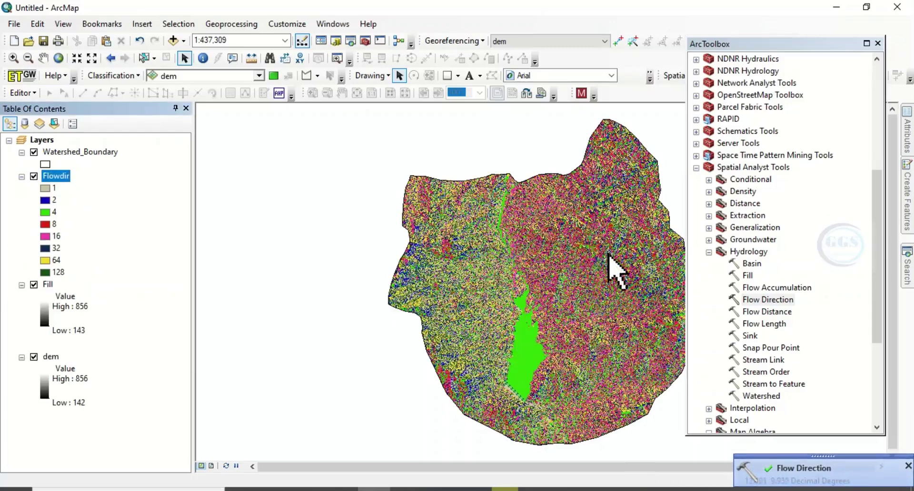
# Create a flow accumulation raster from Flowdir and save it as FlowAcc in the EXERCISE folder
pyautogui.click(764, 289)
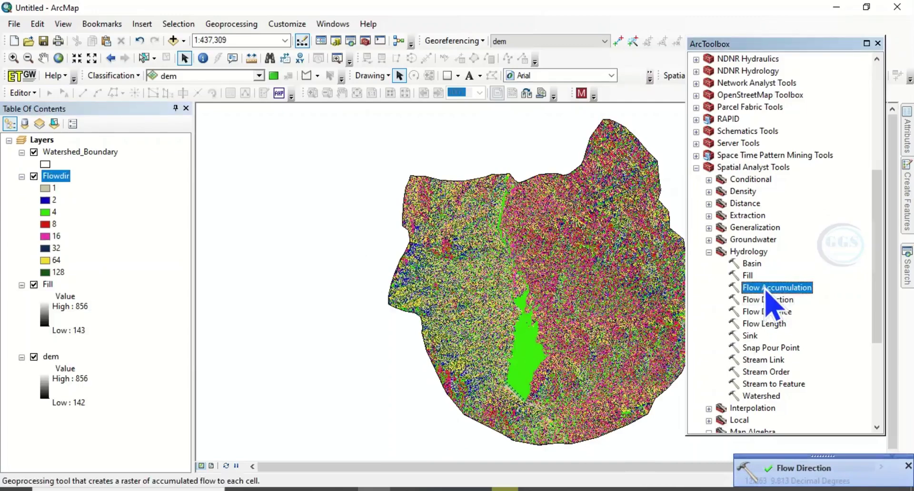
pyautogui.doubleClick(765, 288)
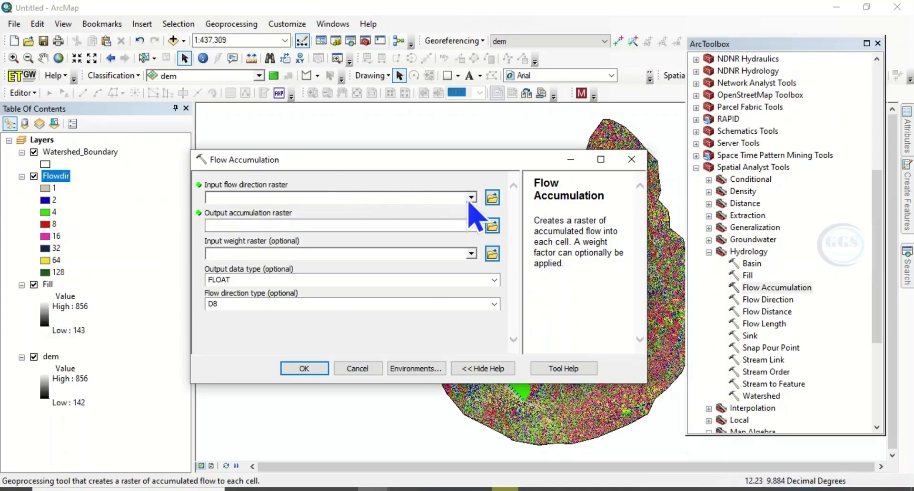
pyautogui.click(471, 198)
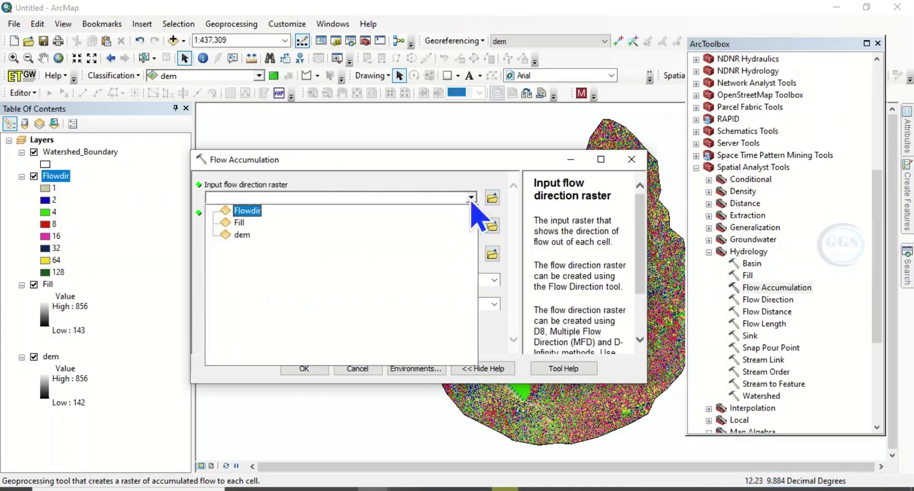
pyautogui.click(247, 210)
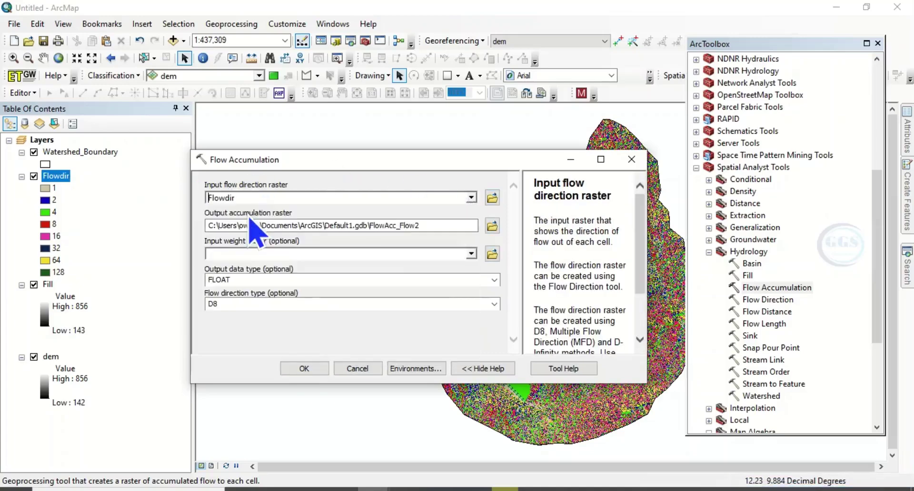
pyautogui.click(492, 225)
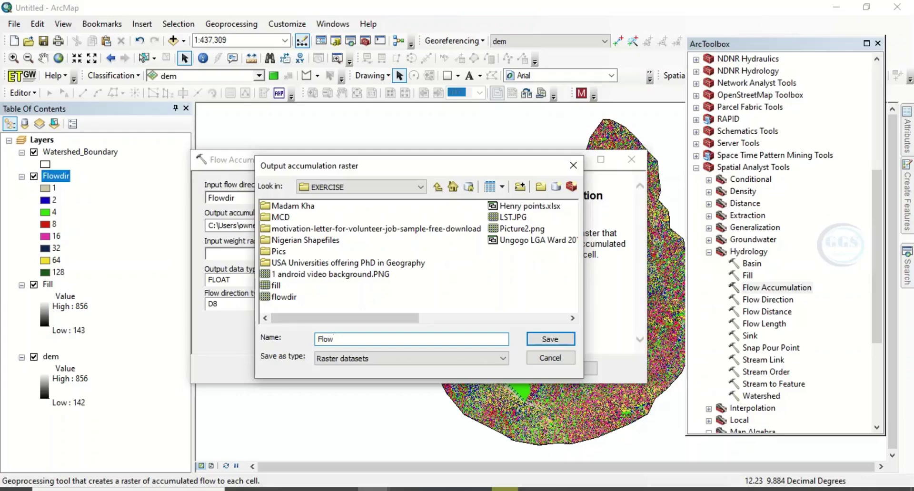
pyautogui.click(550, 339)
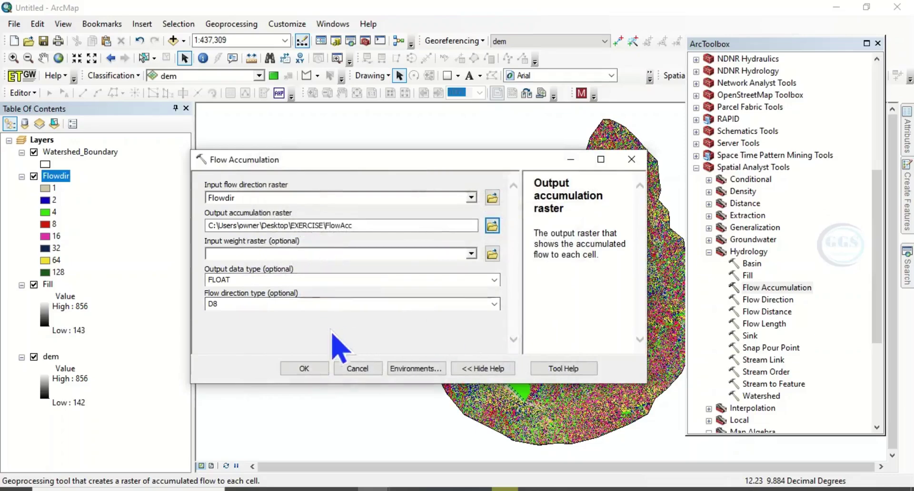
pyautogui.click(305, 369)
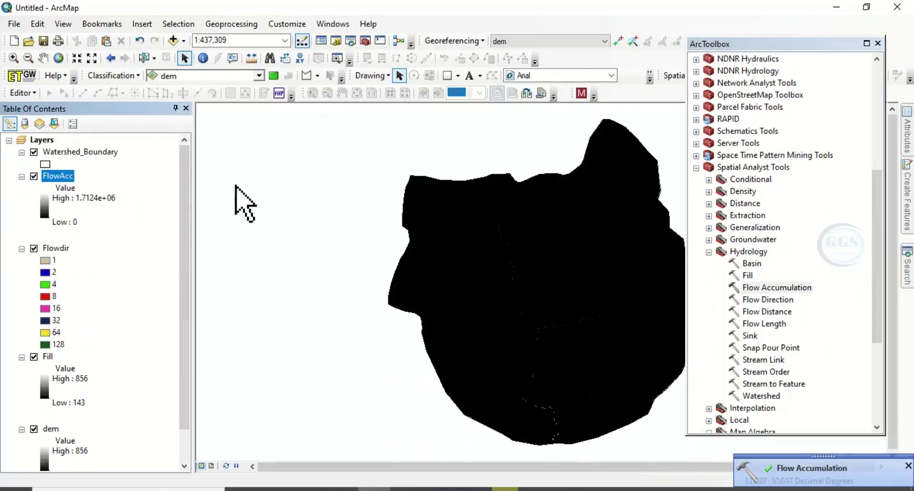
# Turn off the display of the Fill, dem and Flowdir layers
pyautogui.click(43, 58)
pyautogui.moveTo(482, 296); pyautogui.dragTo(390, 286)
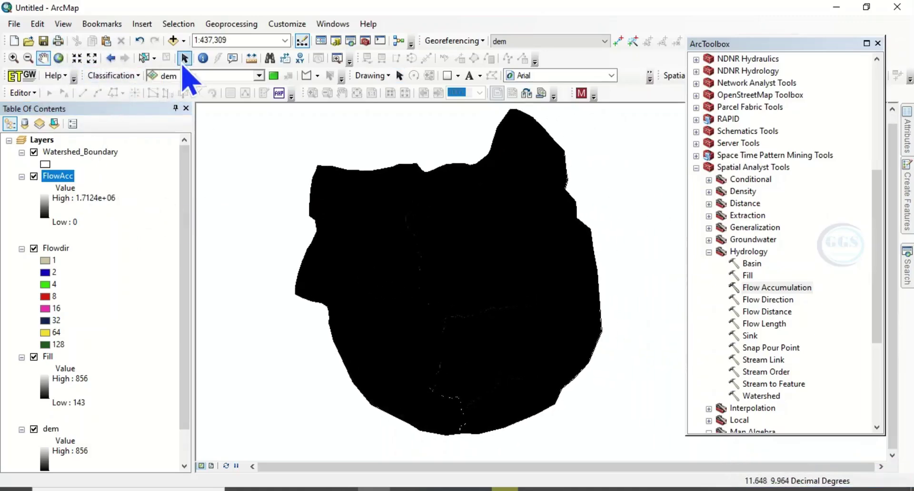
pyautogui.click(185, 58)
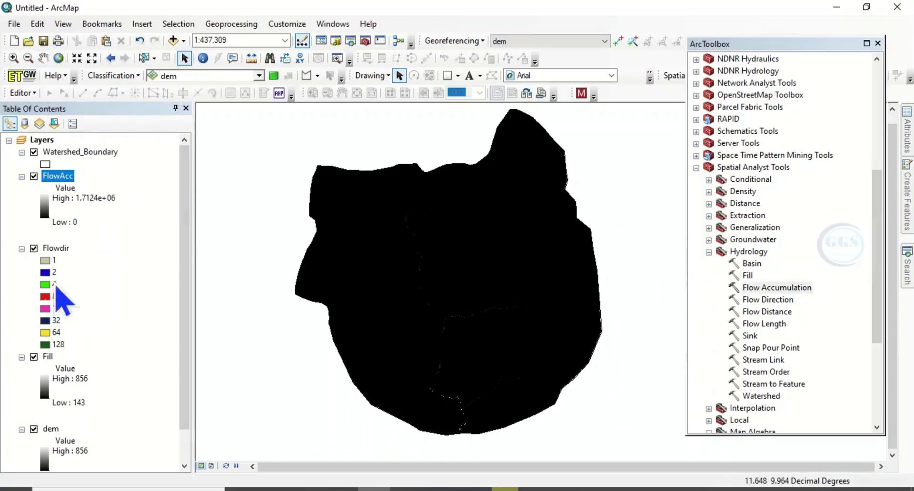
pyautogui.click(35, 358)
pyautogui.click(34, 430)
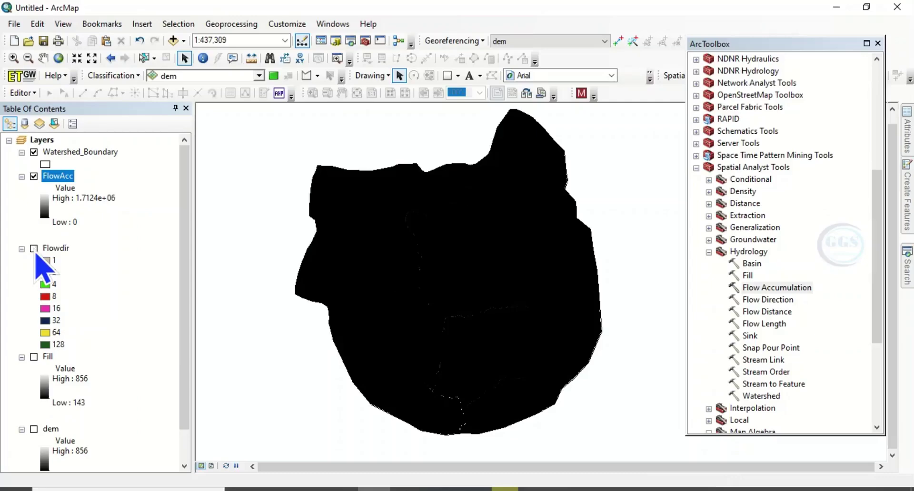
# Change the FlowAcc layer's symbology to Classified with 2 classes
pyautogui.rightClick(61, 180)
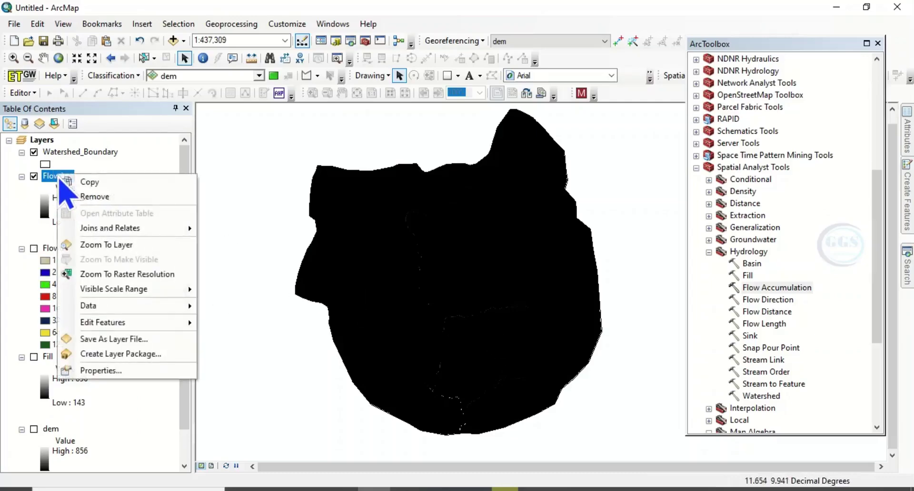
pyautogui.click(102, 371)
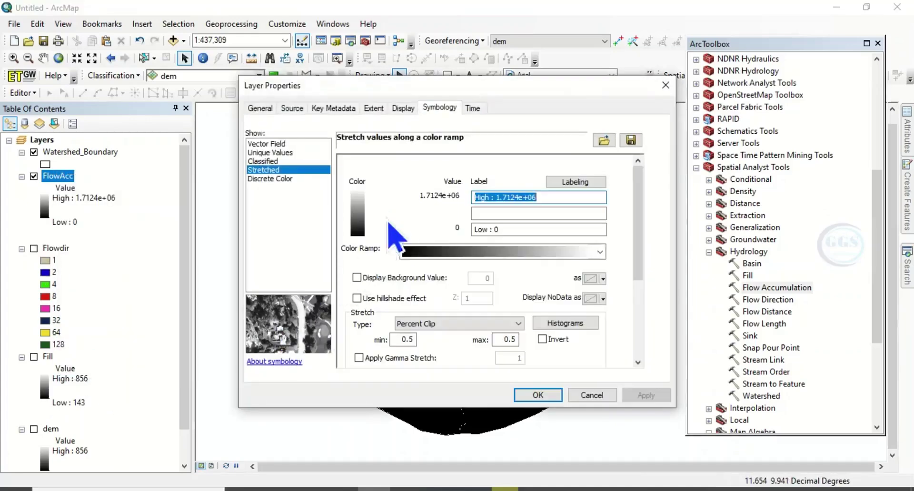
pyautogui.click(262, 162)
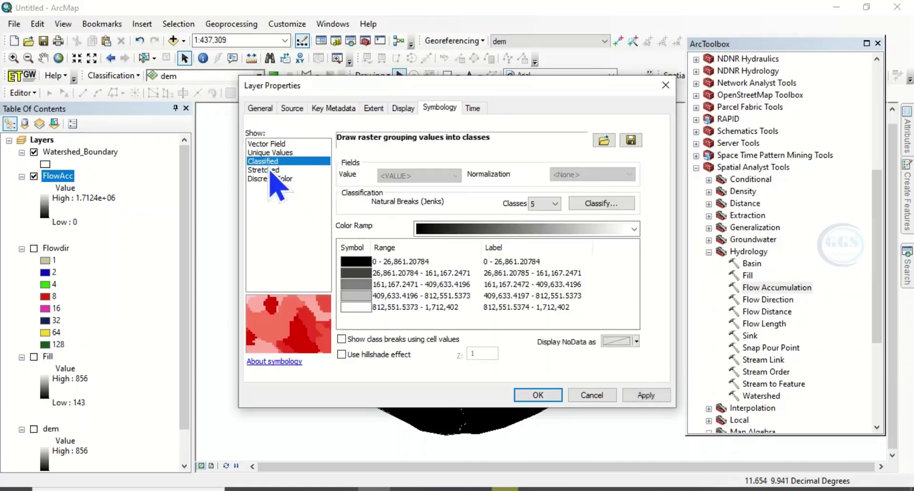
pyautogui.click(591, 205)
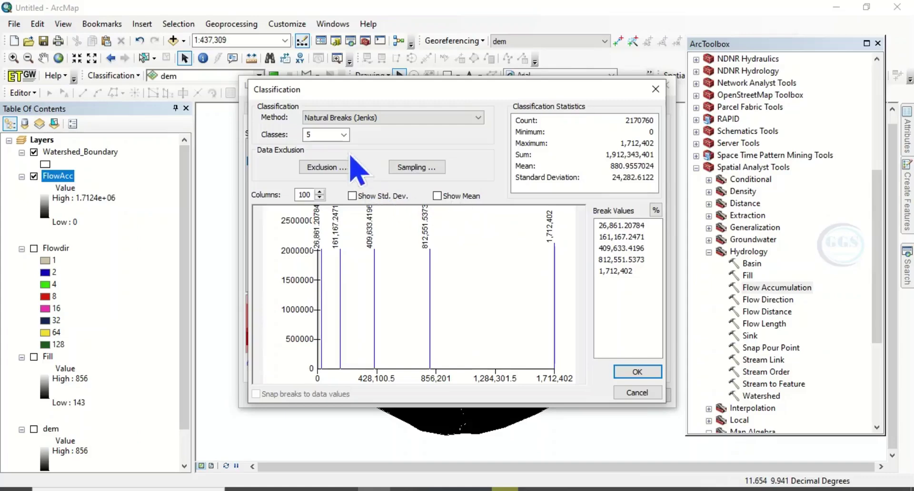
pyautogui.click(344, 135)
pyautogui.scroll(1, 310, 159)
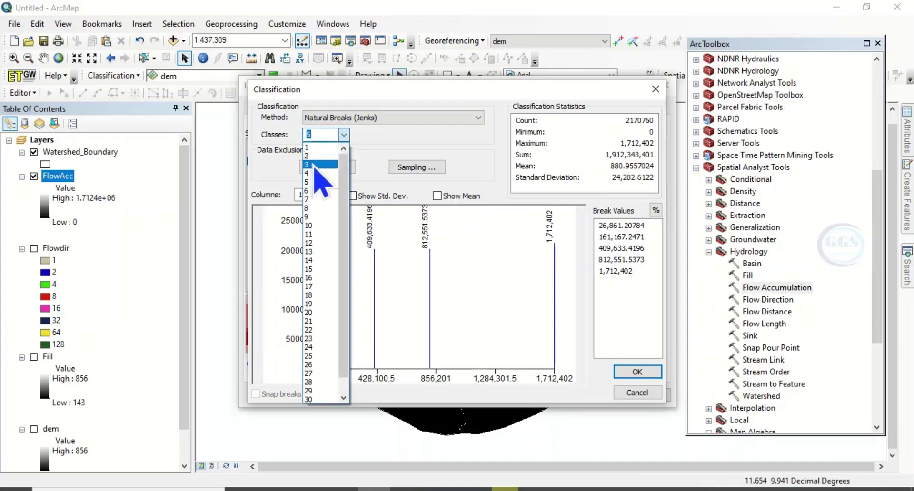
pyautogui.click(314, 157)
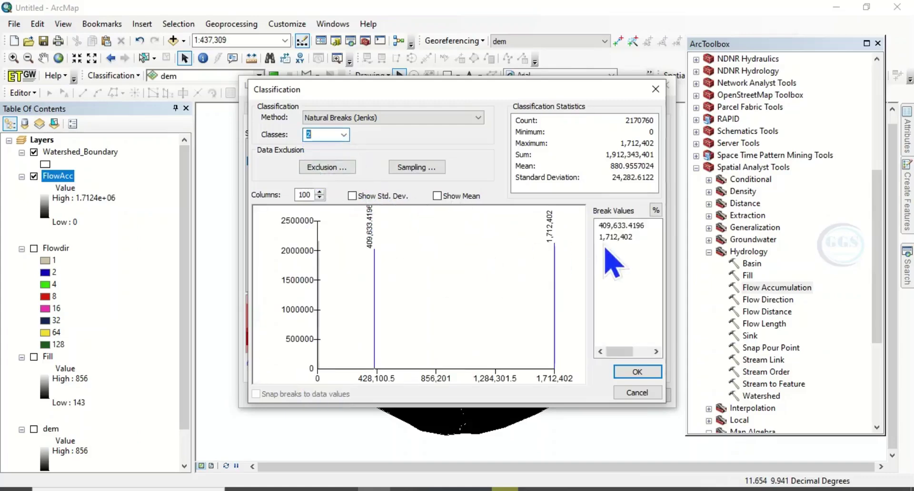
# Set the first class break value of FlowAcc to 50000 and accept the classification
pyautogui.click(615, 226)
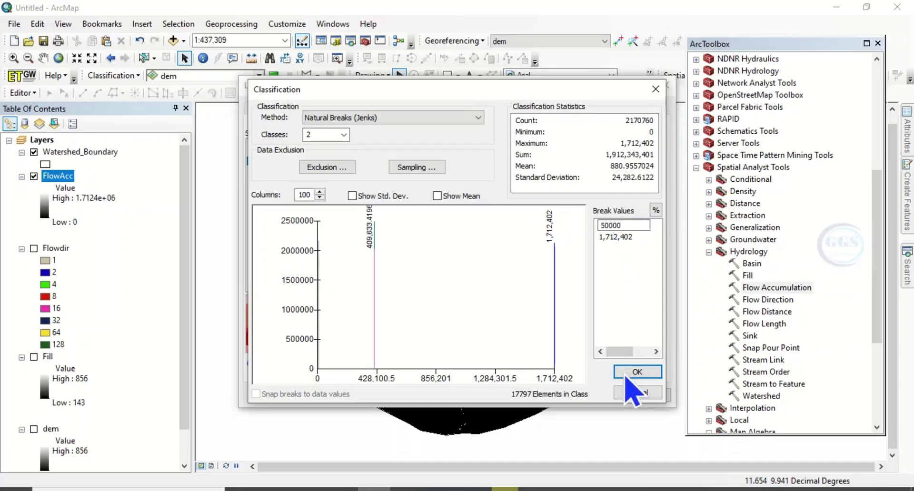
pyautogui.press('Return')
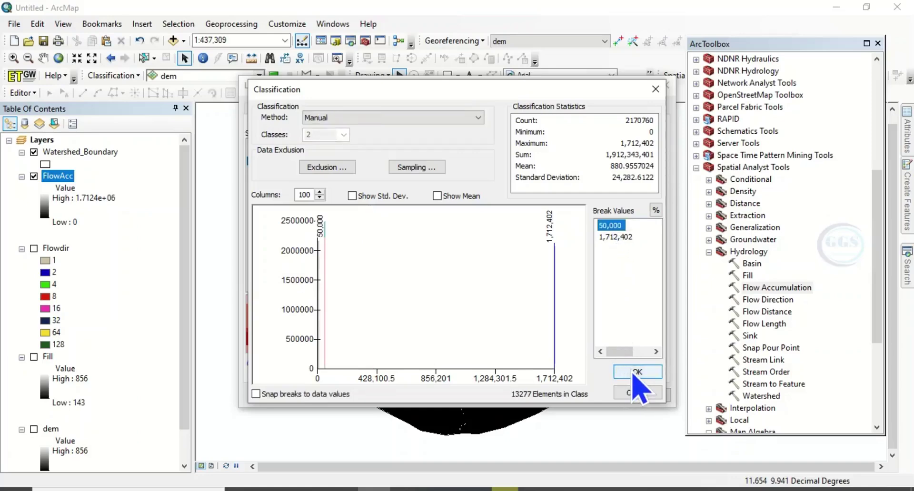
pyautogui.click(637, 372)
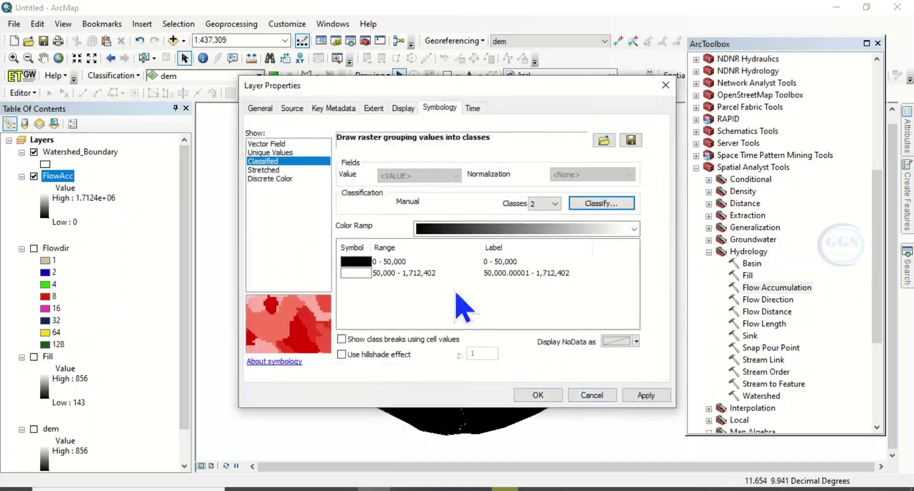
# Apply the two-class symbology to the FlowAcc layer
pyautogui.click(537, 396)
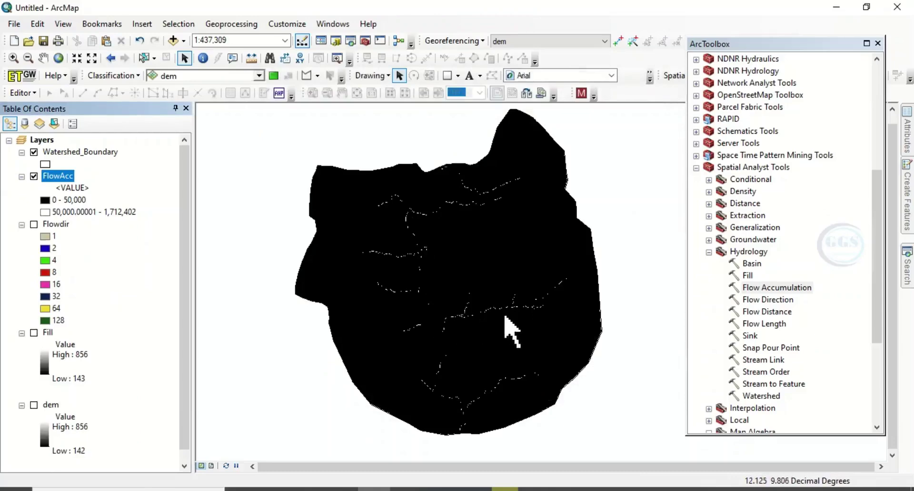
# Enter the map algebra expression "FlowAcc" > 50000 in the Raster Calculator
pyautogui.scroll(-4, 717, 245)
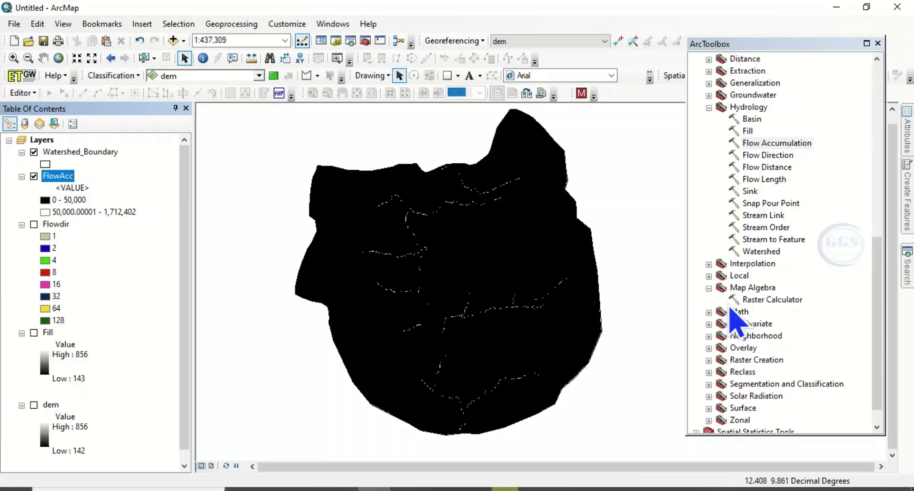
pyautogui.click(748, 288)
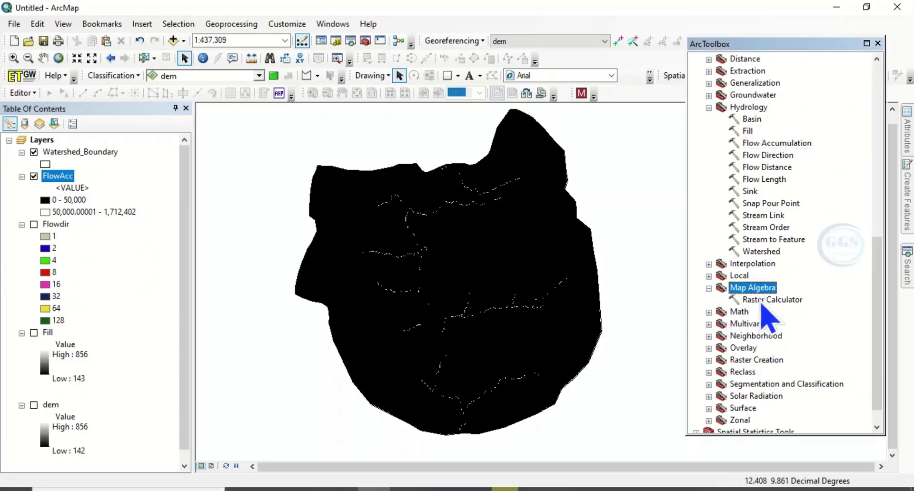
pyautogui.click(763, 300)
pyautogui.doubleClick(764, 300)
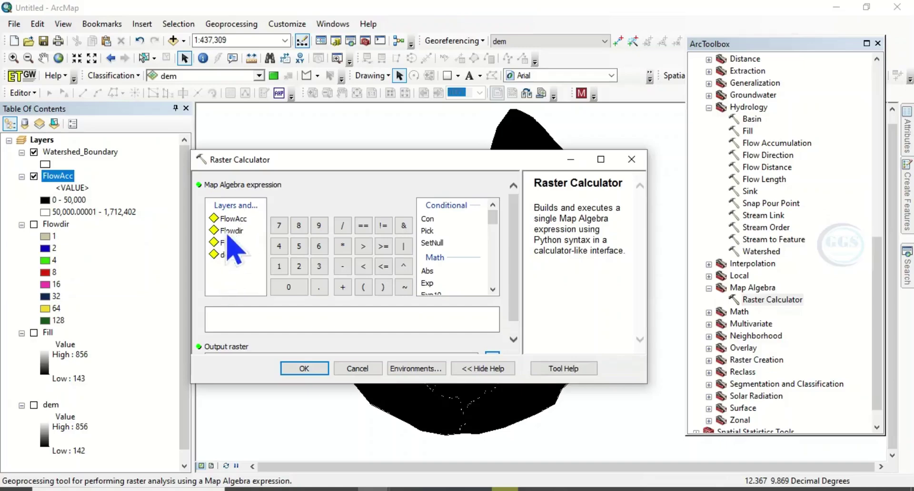
pyautogui.doubleClick(232, 219)
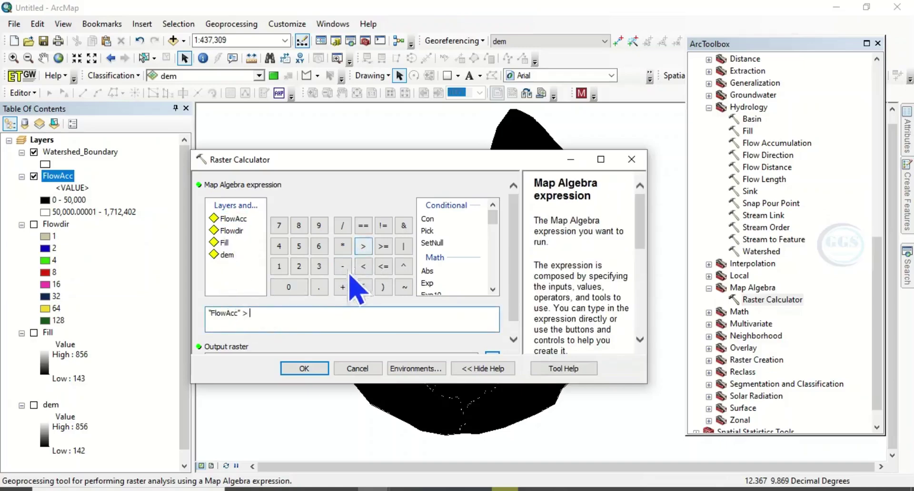
pyautogui.click(300, 248)
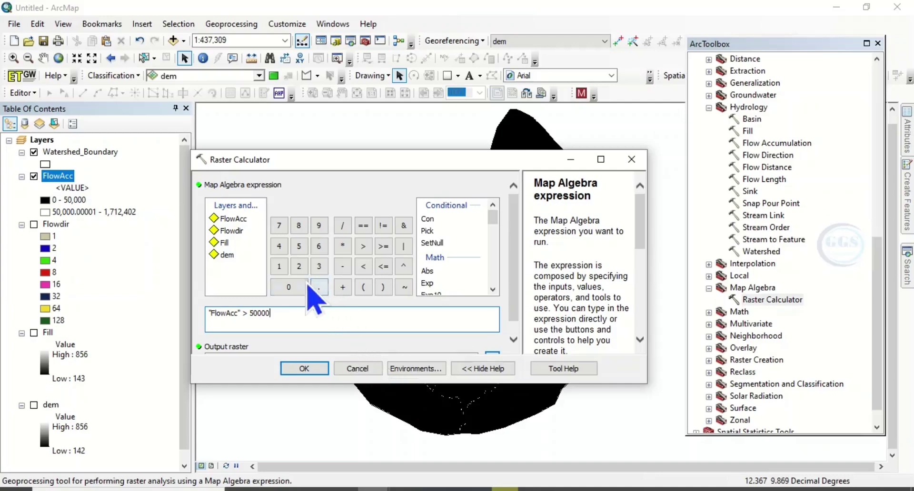
pyautogui.click(288, 286)
pyautogui.click(323, 315)
pyautogui.scroll(-1, 513, 311)
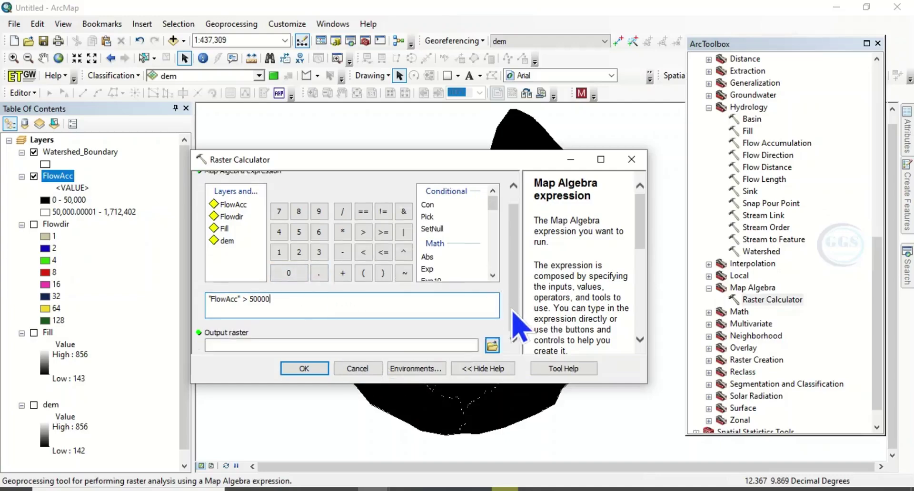
# Save the calculated raster as RasterCal in the EXERCISE folder and run the calculation
pyautogui.click(492, 344)
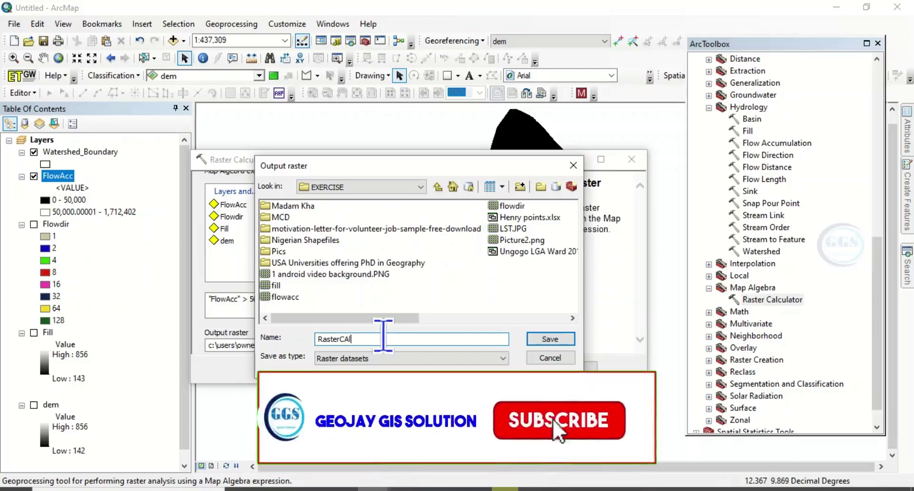
pyautogui.press('BackSpace')
pyautogui.press('BackSpace')
pyautogui.write('a')
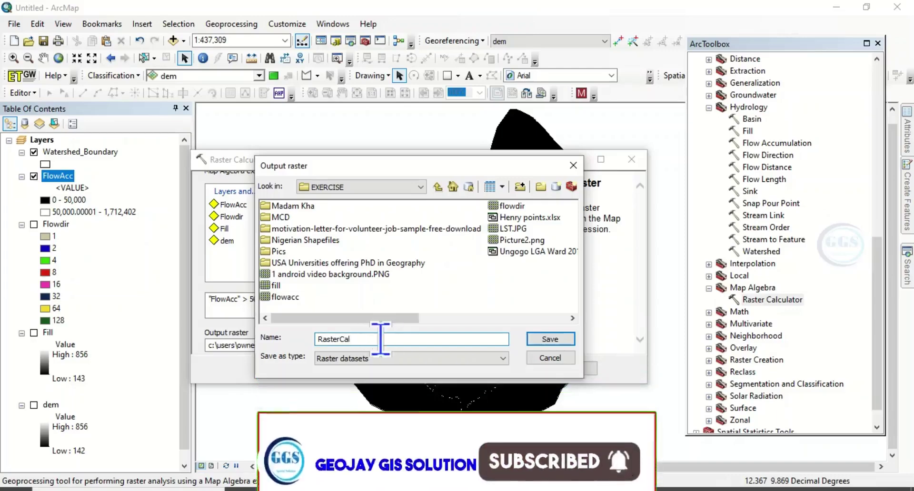
pyautogui.click(546, 341)
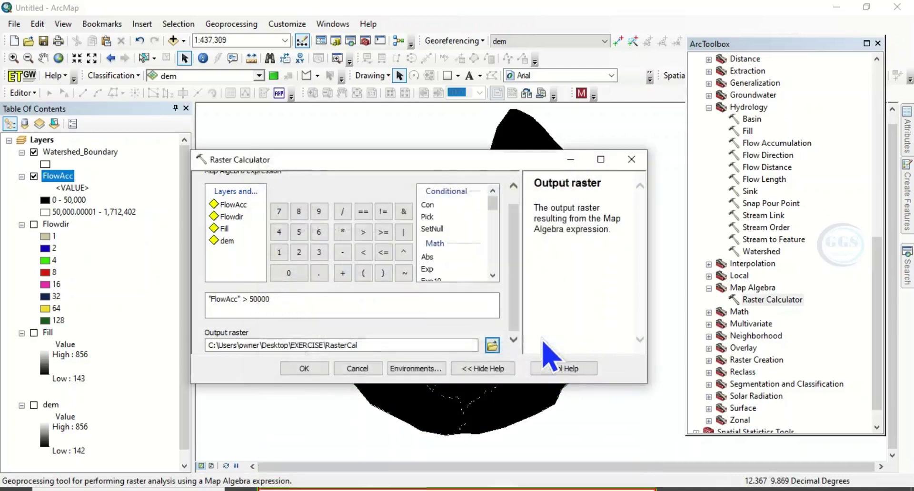
pyautogui.click(305, 369)
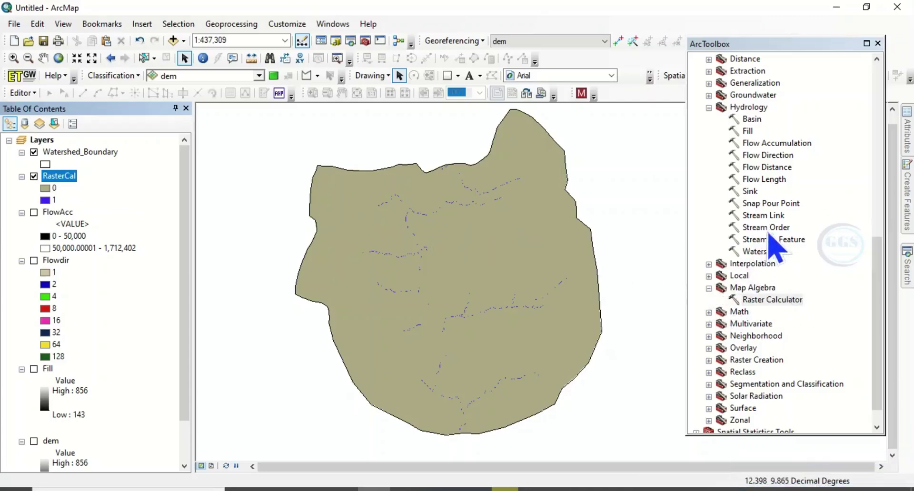
# Set up the Stream Link tool with RasterCal as the stream raster and Flowdir as the flow direction raster
pyautogui.click(762, 216)
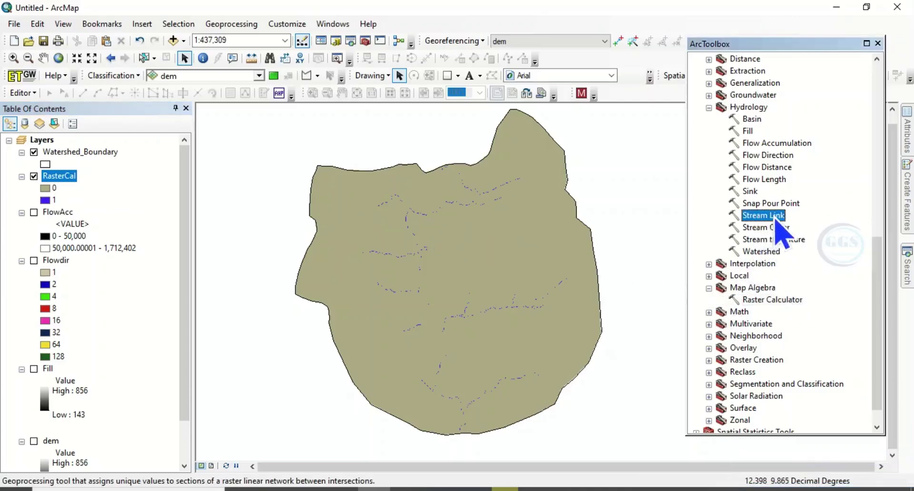
pyautogui.doubleClick(764, 216)
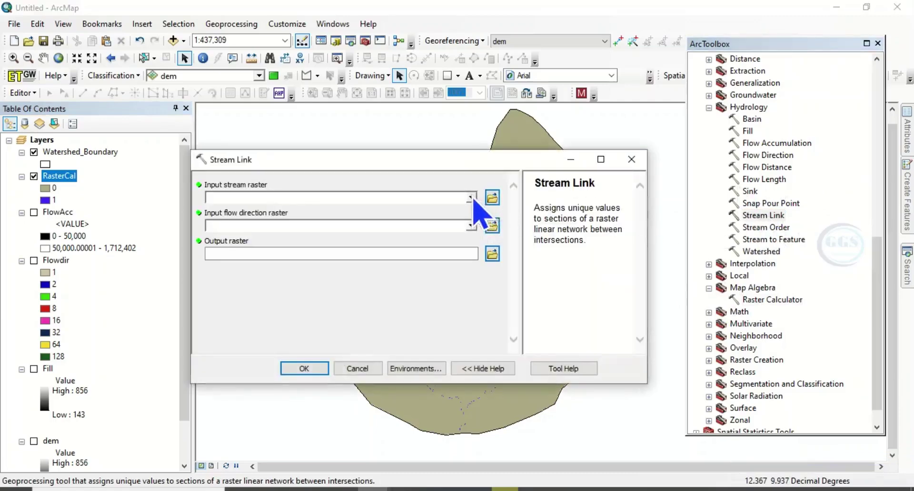
pyautogui.click(471, 198)
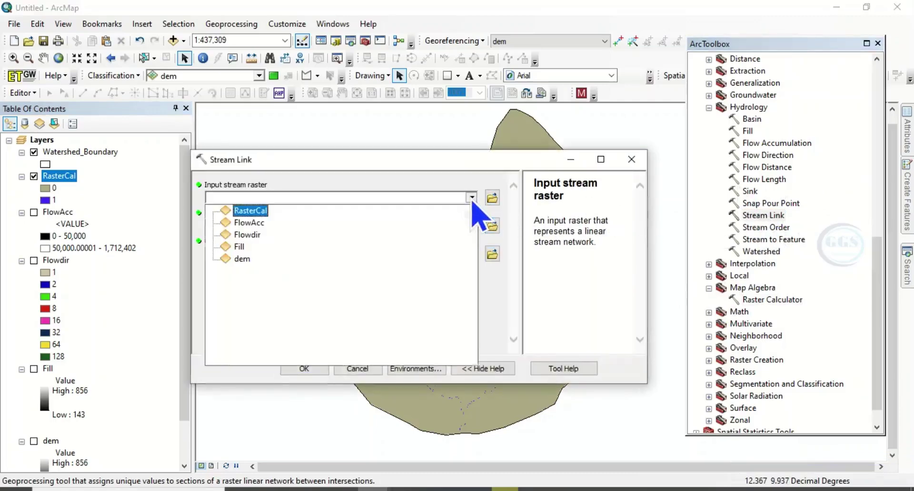
pyautogui.click(246, 210)
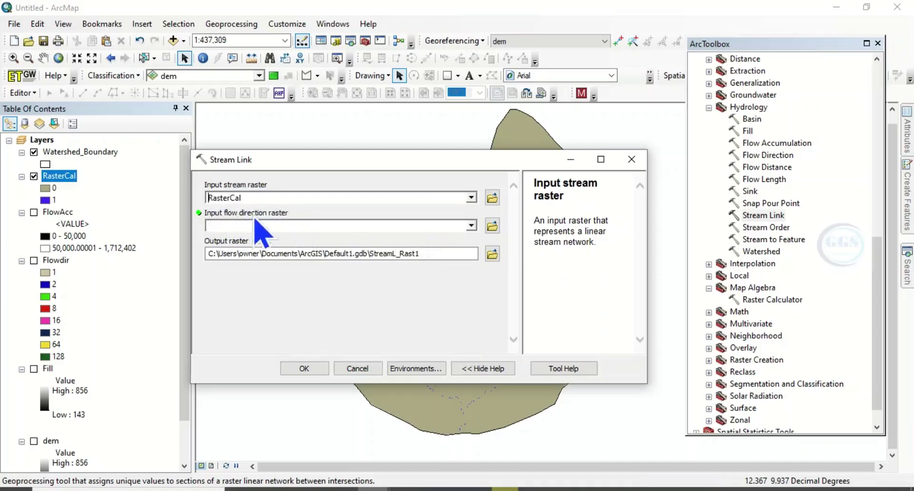
pyautogui.click(470, 226)
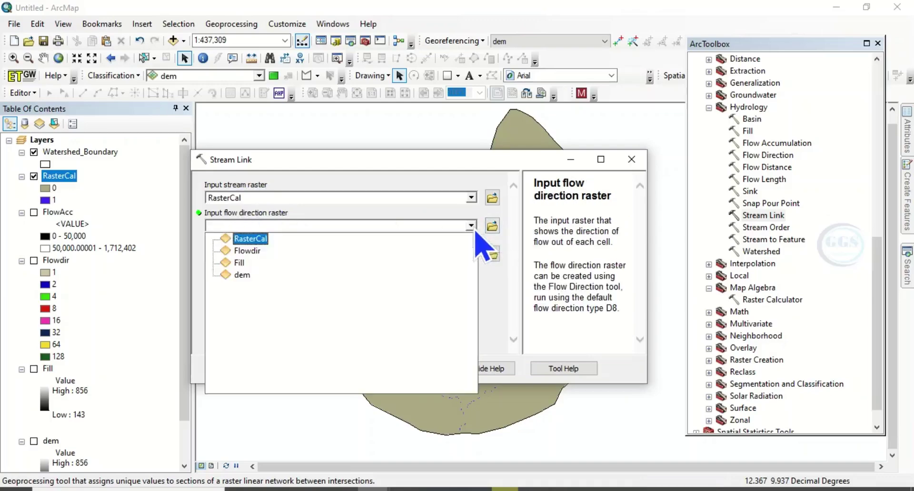
pyautogui.click(245, 251)
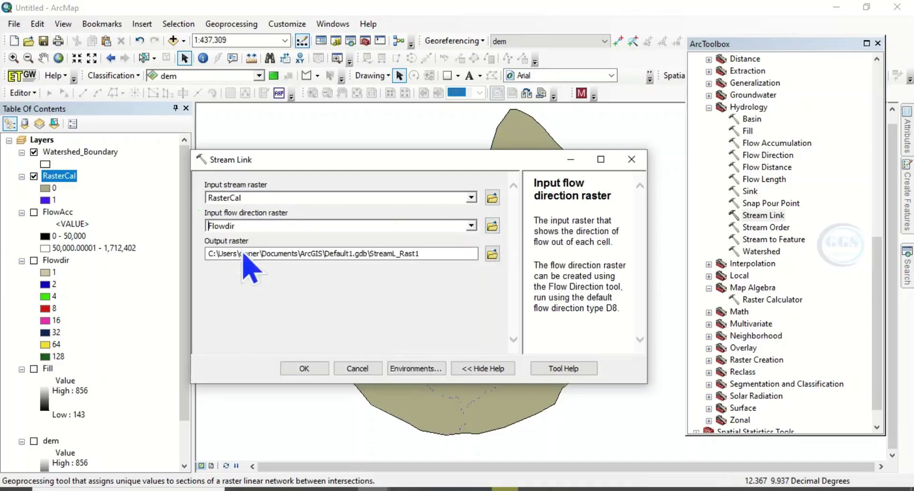
# Create the stream link raster as Treamlink in the EXERCISE folder and turn off the display of RasterCal
pyautogui.click(492, 254)
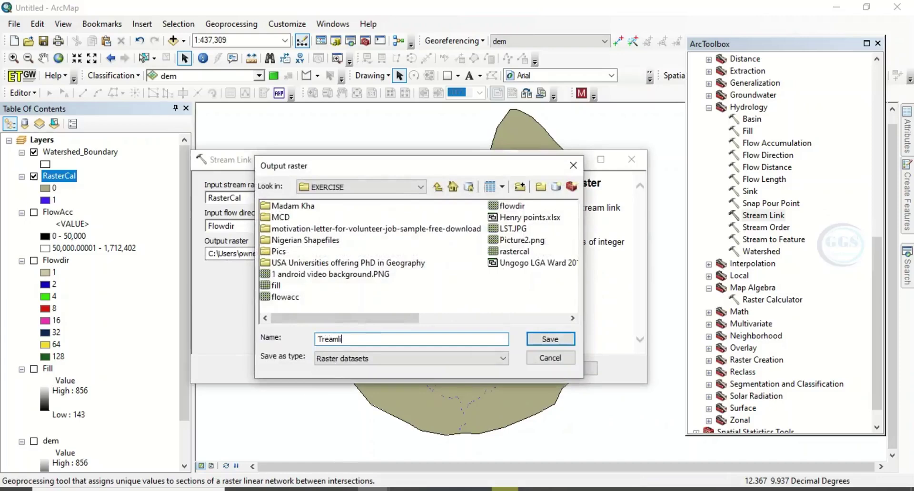
pyautogui.click(545, 345)
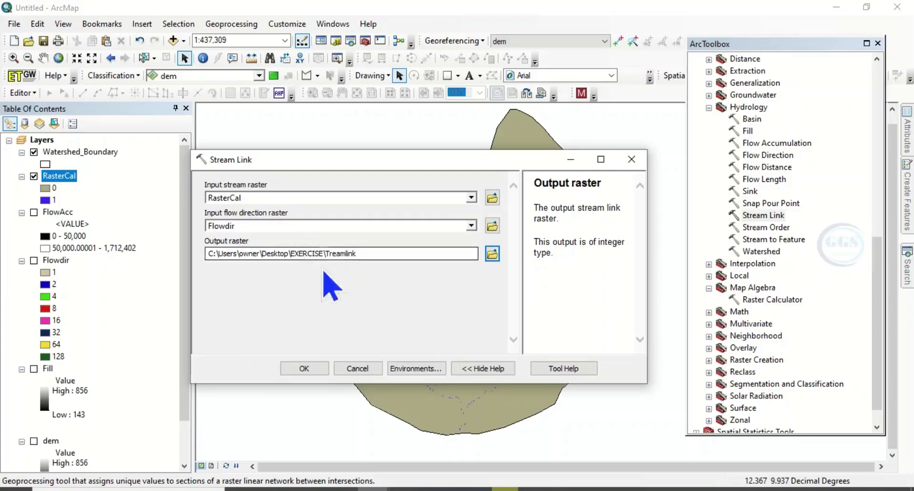
pyautogui.click(304, 369)
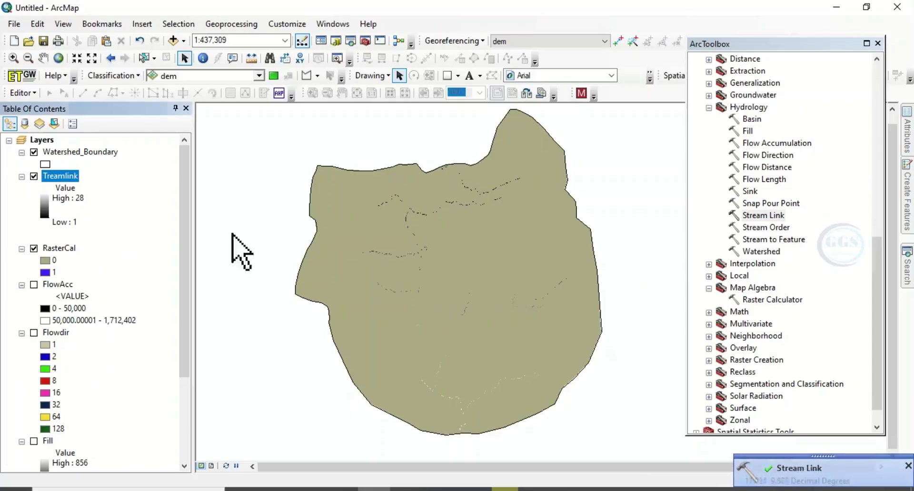
pyautogui.click(34, 249)
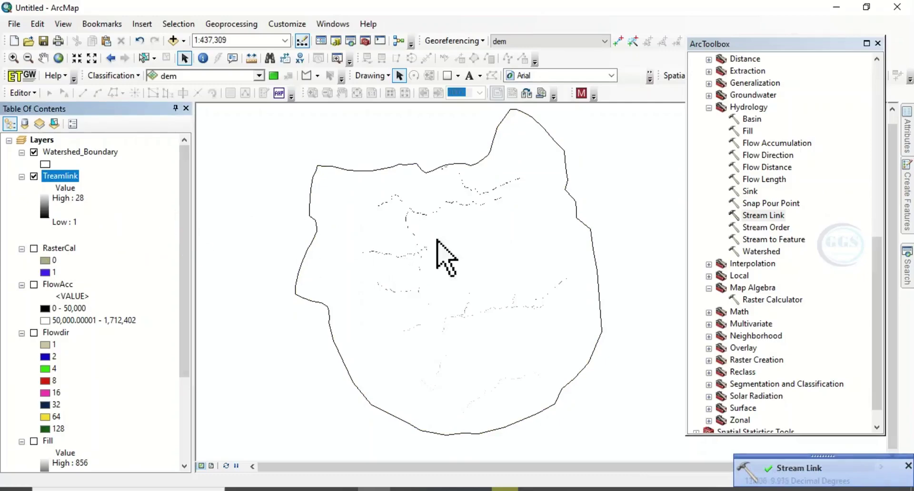
# Set up the Stream to Feature tool with Treamlink as the stream raster and Flowdir as the flow direction raster
pyautogui.click(771, 241)
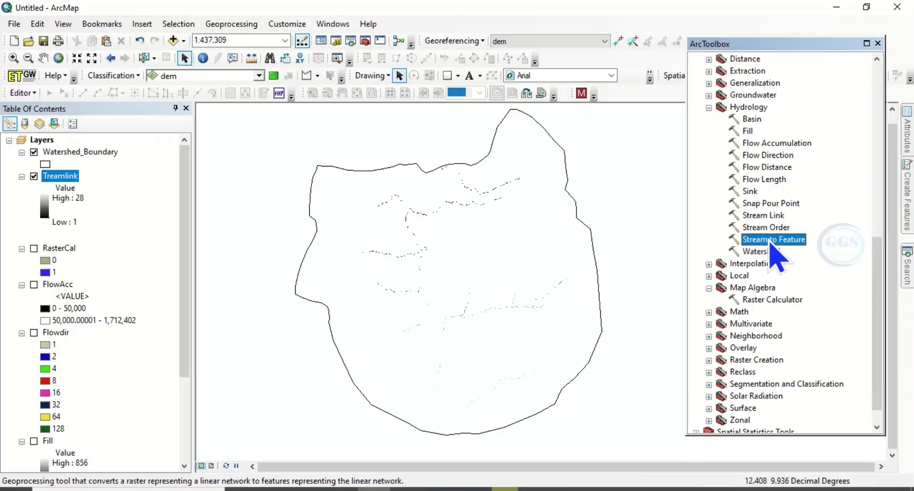
pyautogui.doubleClick(772, 240)
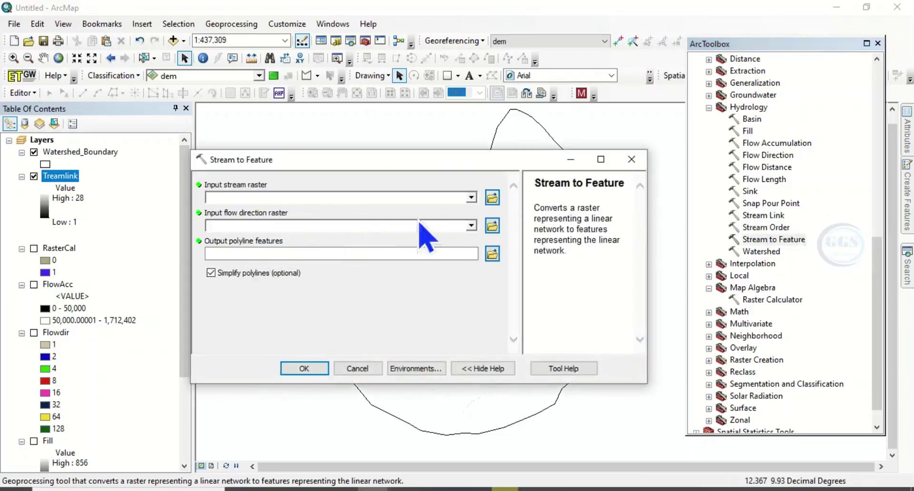
pyautogui.click(471, 197)
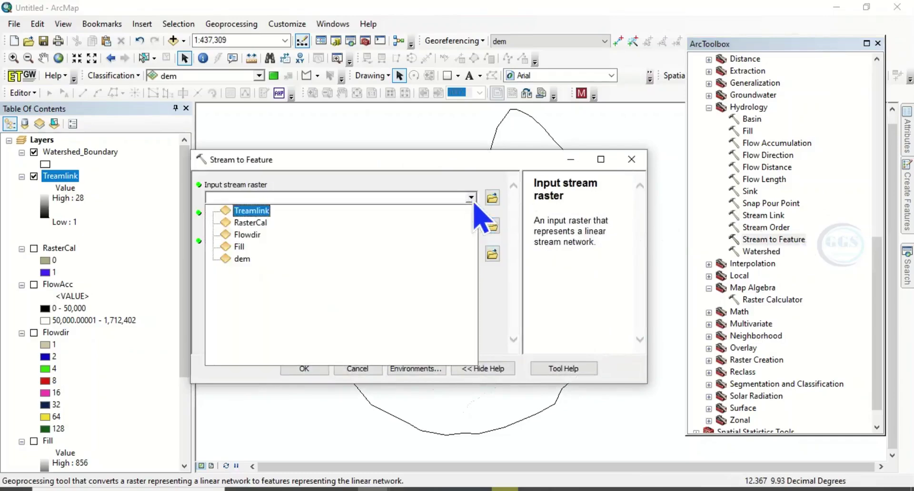
pyautogui.click(257, 217)
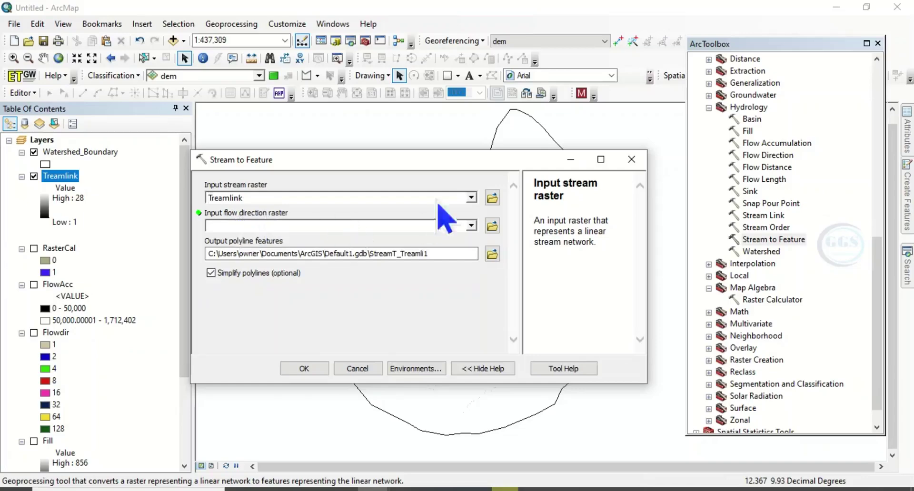
pyautogui.click(471, 226)
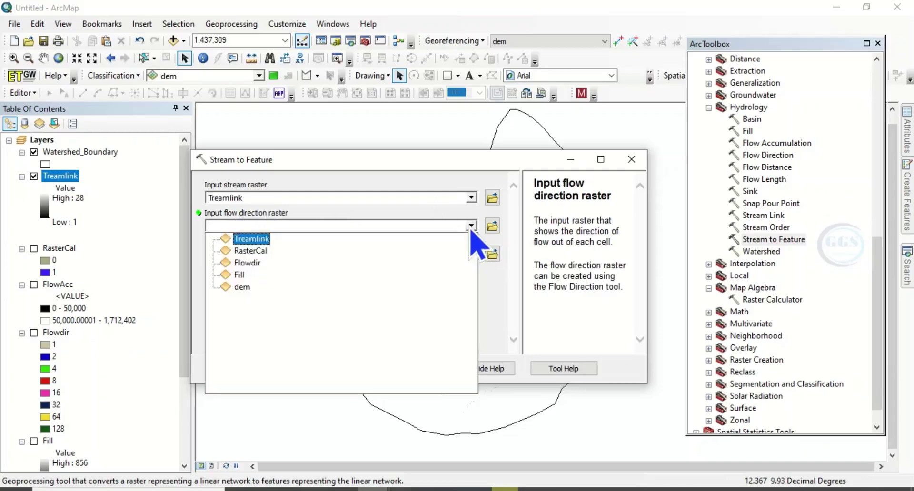
pyautogui.click(251, 266)
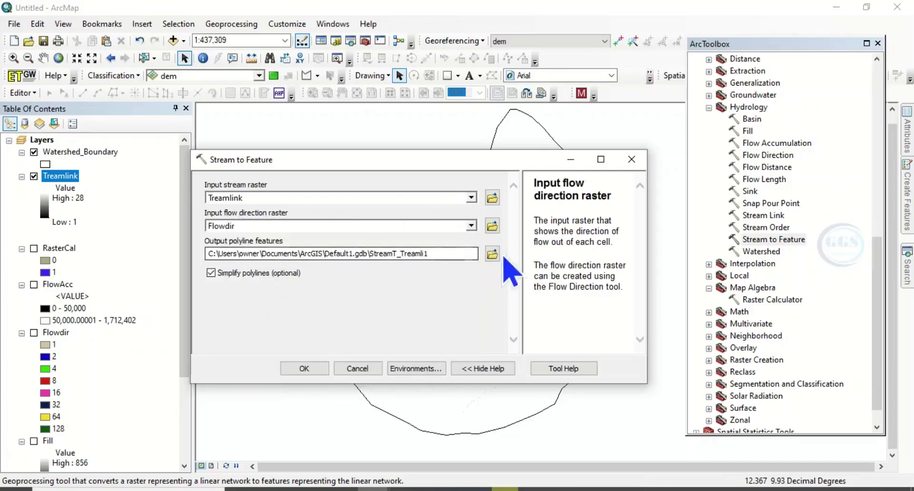
# Create the stream polylines as Drainage in the EXERCISE folder and turn off the display of Treamlink
pyautogui.click(493, 253)
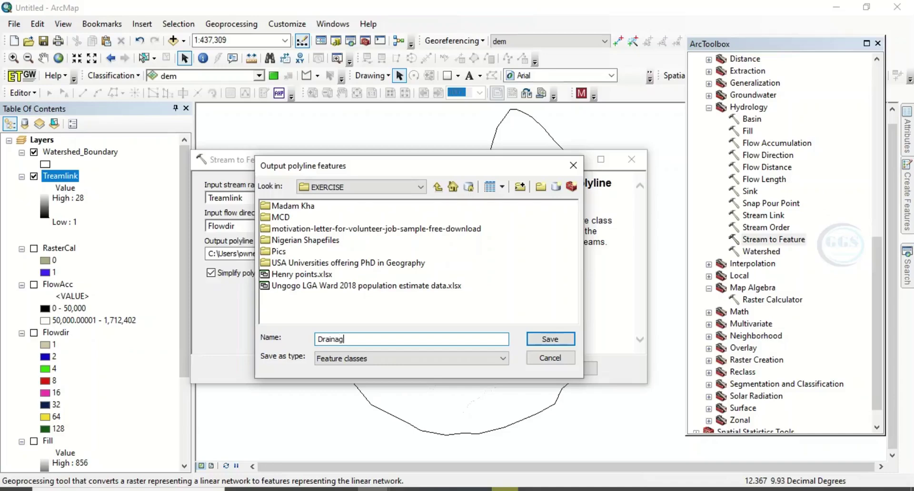
pyautogui.click(553, 339)
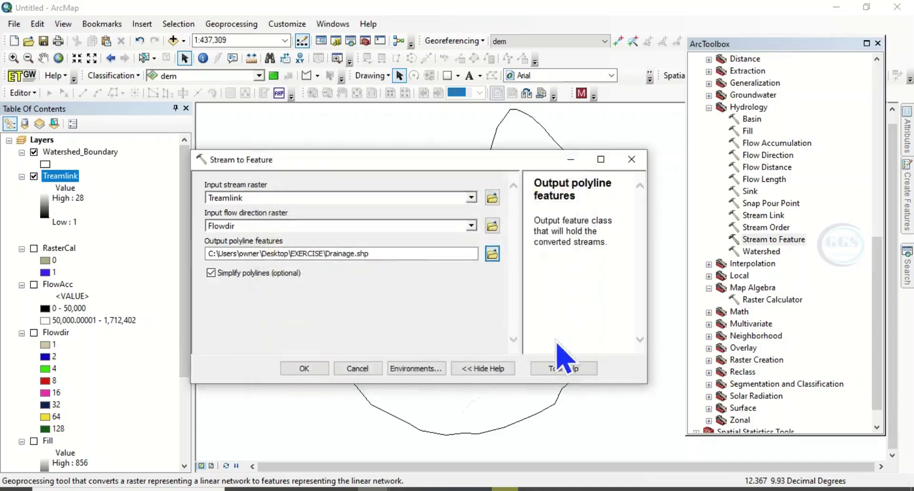
pyautogui.click(305, 369)
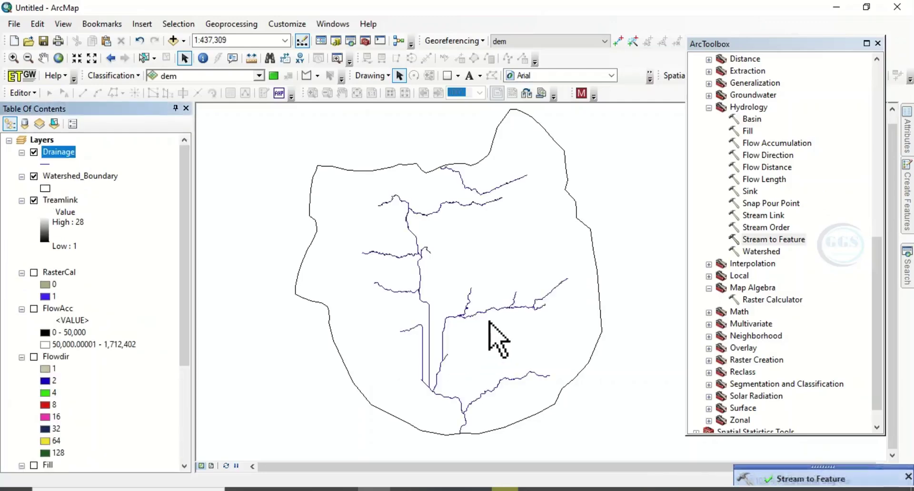
pyautogui.click(34, 200)
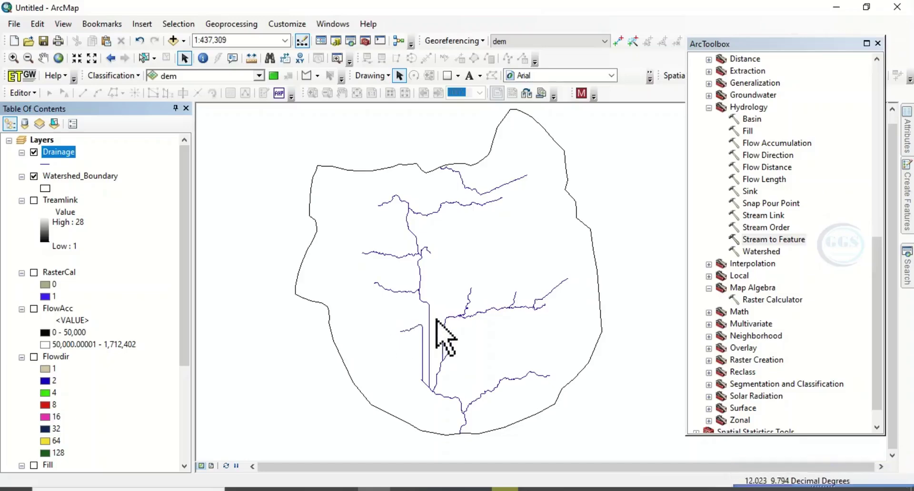
# Set the line width of the Drainage layer's symbol to 2
pyautogui.click(46, 165)
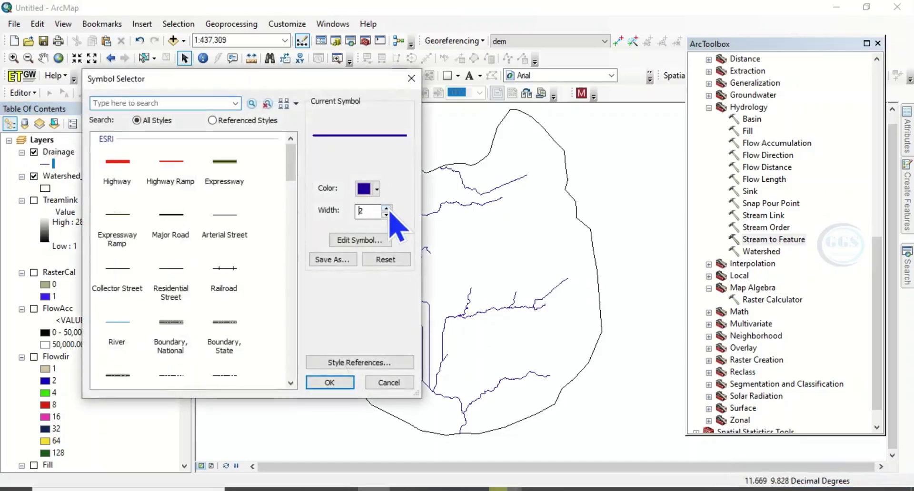
pyautogui.click(386, 214)
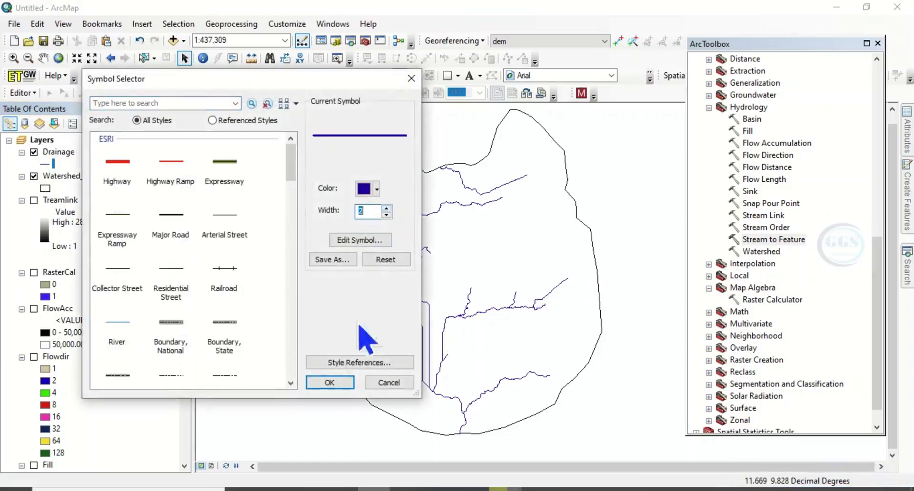
pyautogui.click(330, 383)
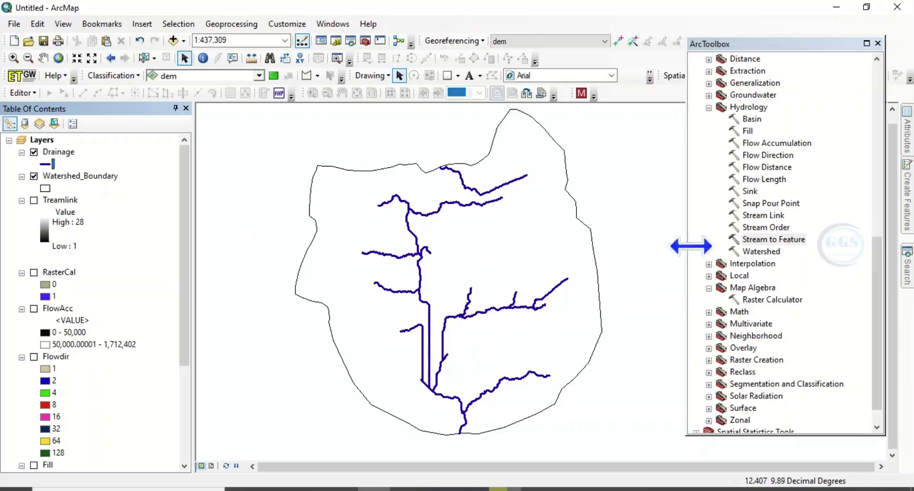
# Close the toolbox window, search the tools for Buffer and open the Multiple Ring Buffer tool
pyautogui.click(878, 43)
pyautogui.hotkey('ctrl', 'f')
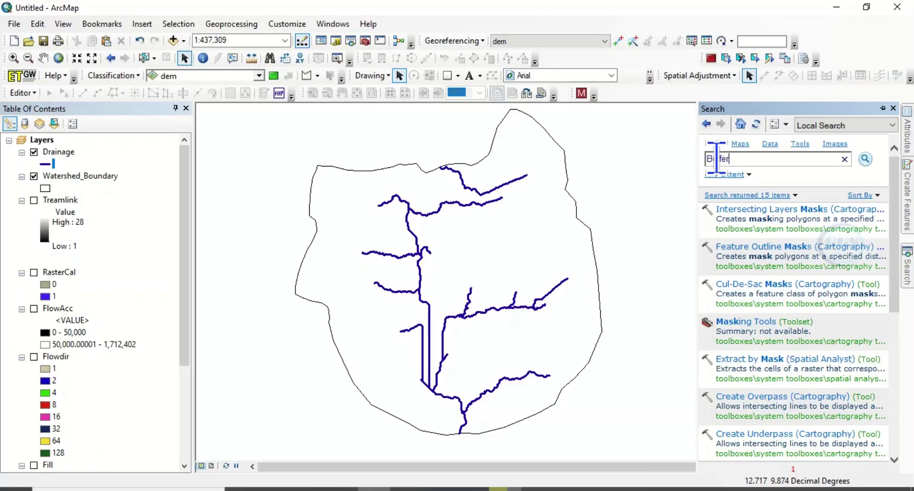
pyautogui.click(869, 161)
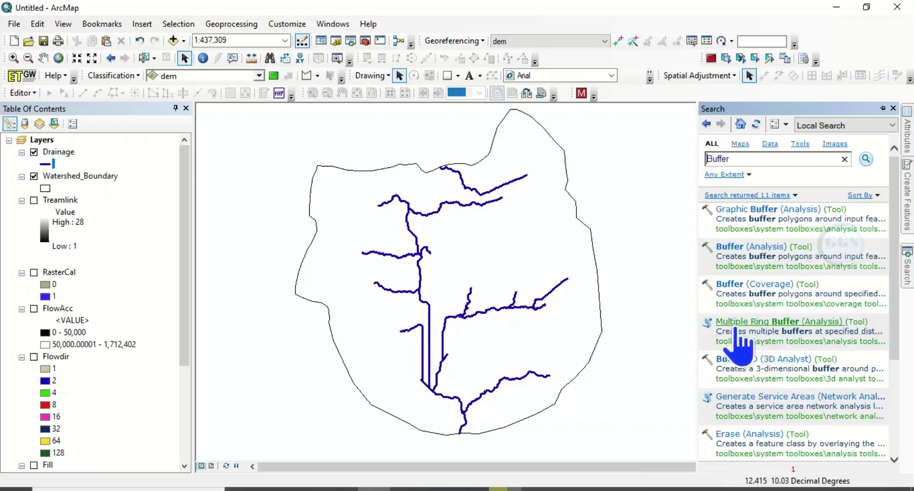
pyautogui.click(805, 323)
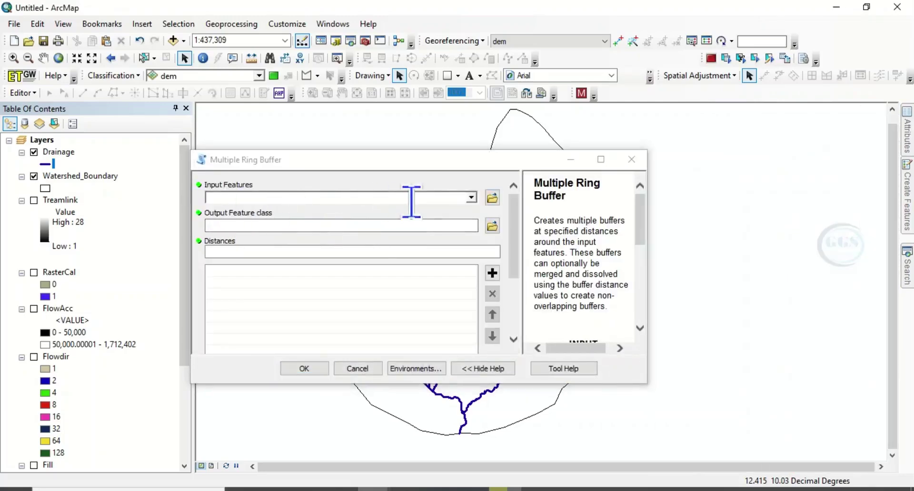
# Set Drainage as the Multiple Ring Buffer input and Buffer in the EXERCISE folder as the output feature class
pyautogui.click(471, 198)
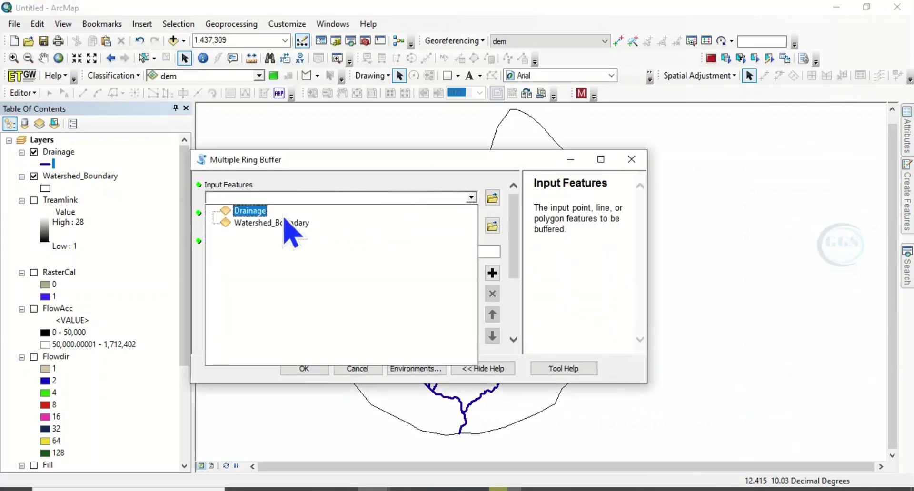
pyautogui.click(252, 211)
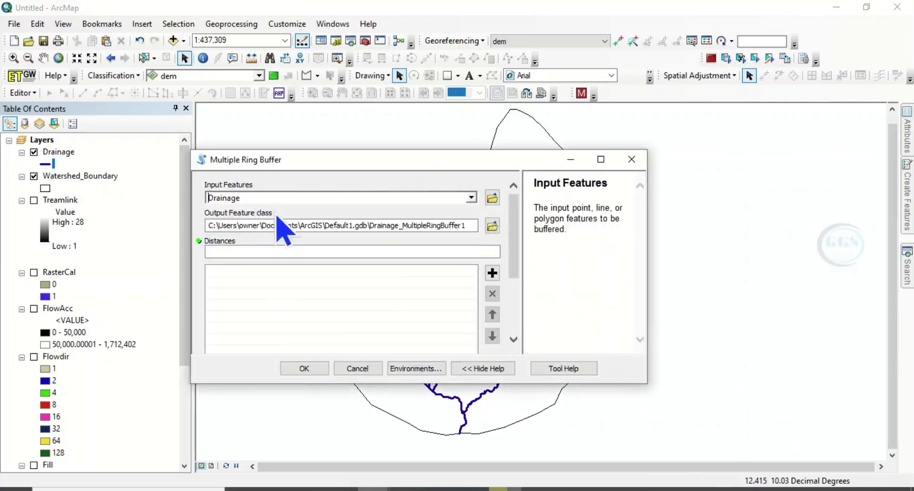
pyautogui.click(492, 226)
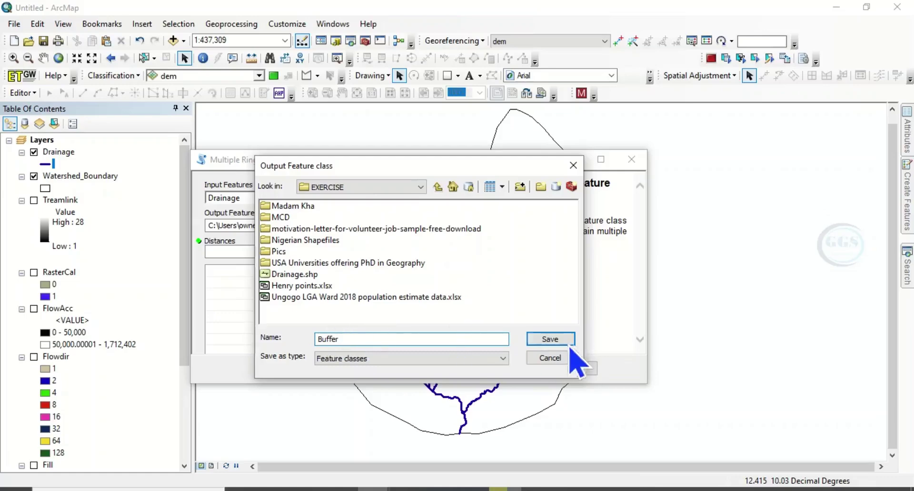
pyautogui.click(551, 339)
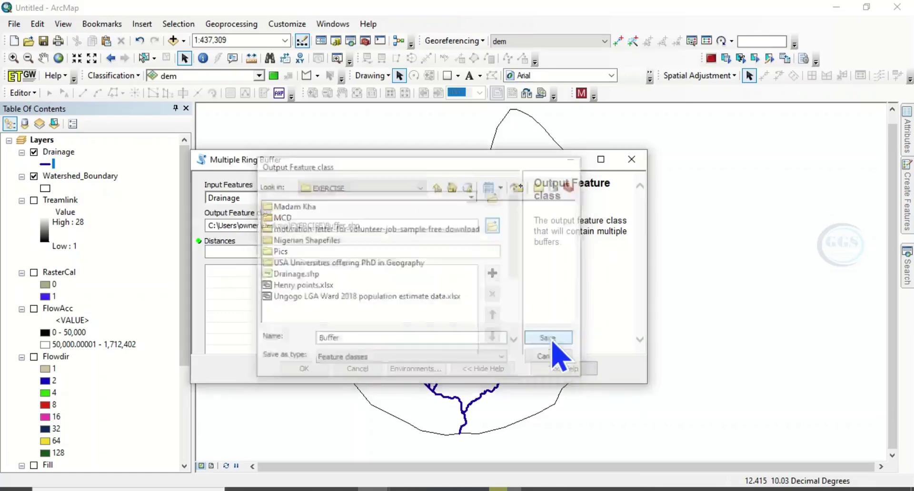
pyautogui.click(488, 252)
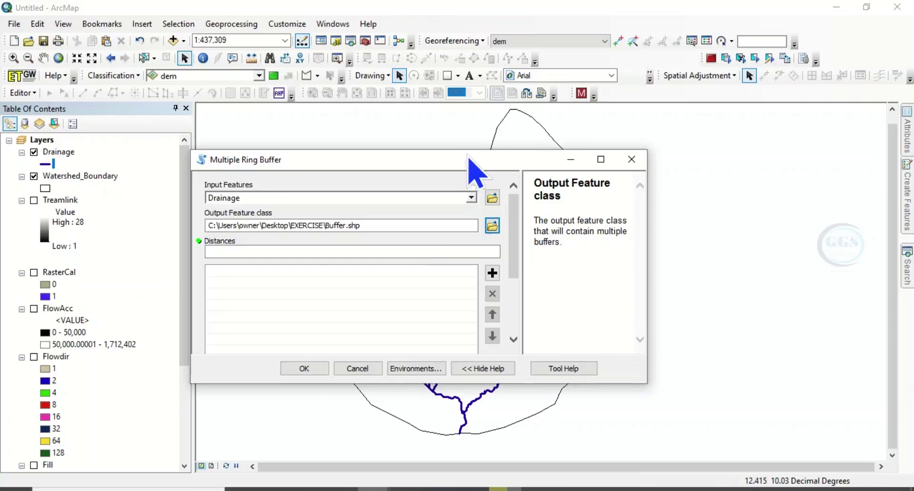
pyautogui.moveTo(467, 161); pyautogui.dragTo(290, 164)
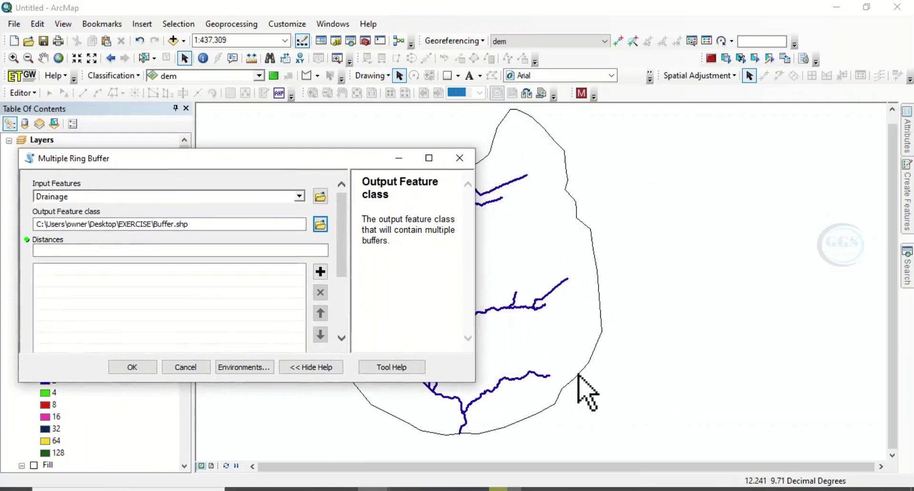
pyautogui.moveTo(294, 160); pyautogui.dragTo(471, 150)
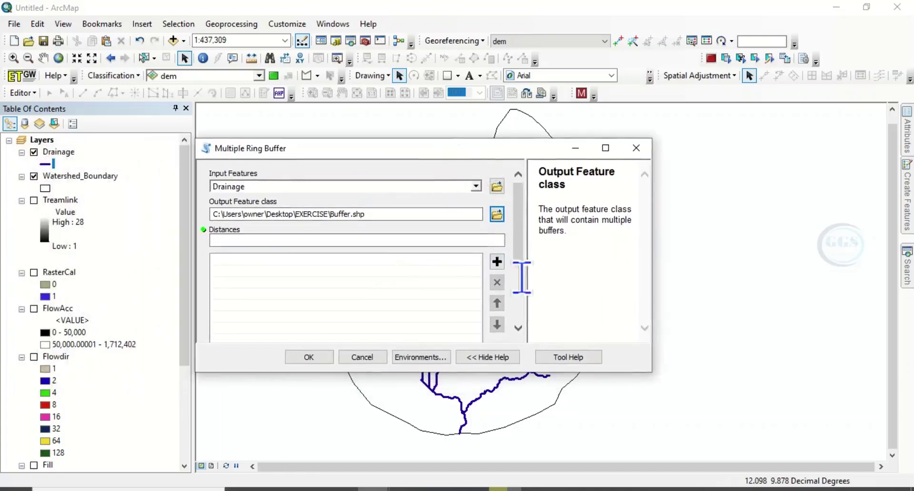
# Add the buffer distances 1000, 2000, 3000, 4000 and 5000 to the distance list
pyautogui.click(492, 240)
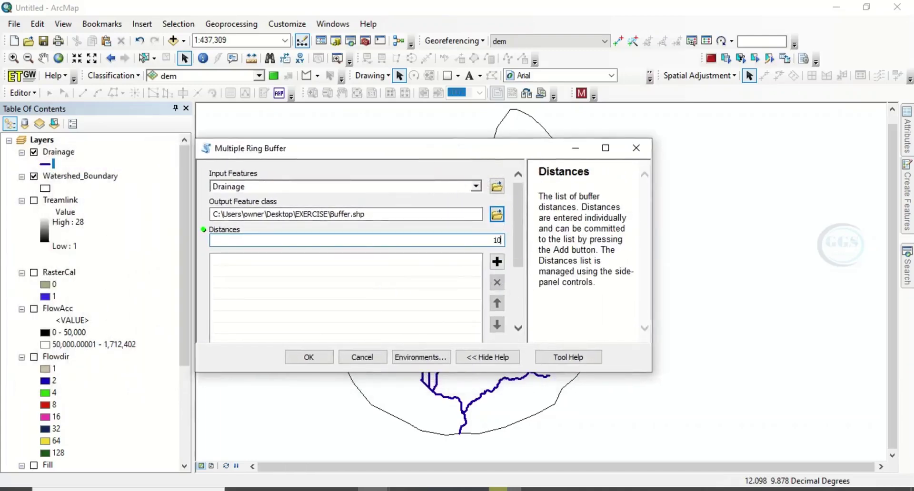
pyautogui.click(498, 261)
pyautogui.click(469, 240)
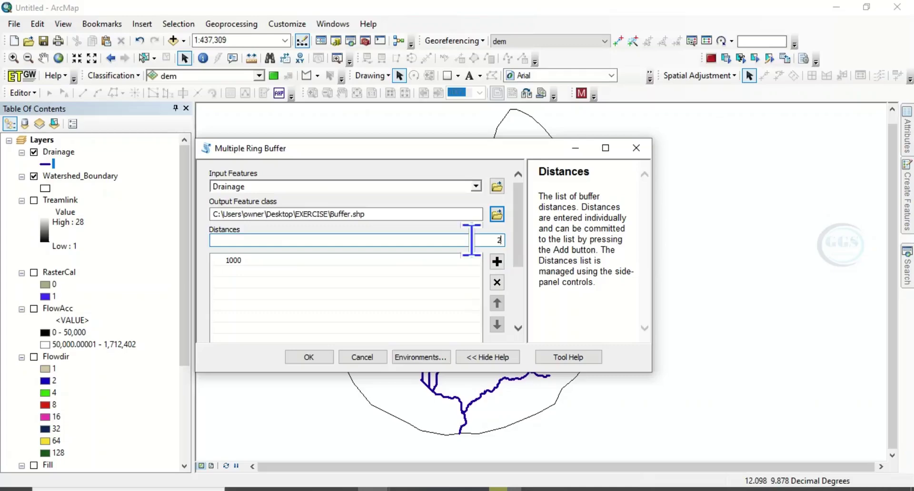
pyautogui.write('2000')
pyautogui.click(498, 262)
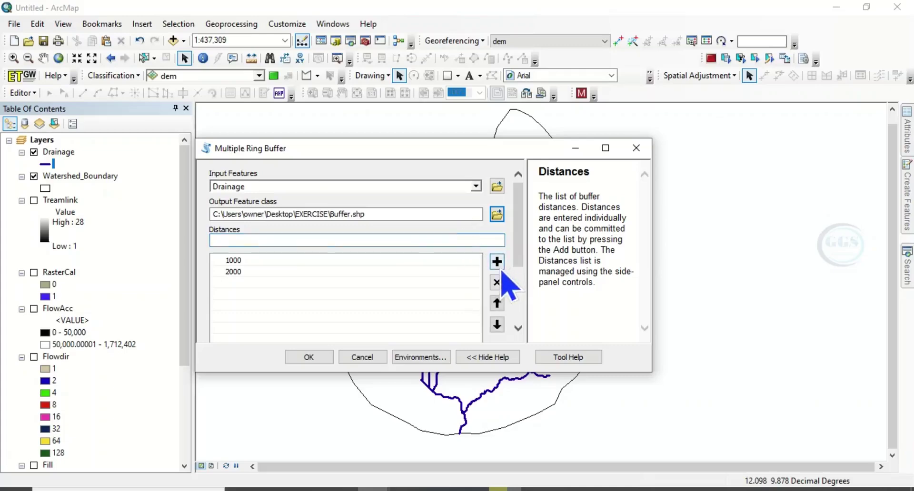
pyautogui.click(492, 240)
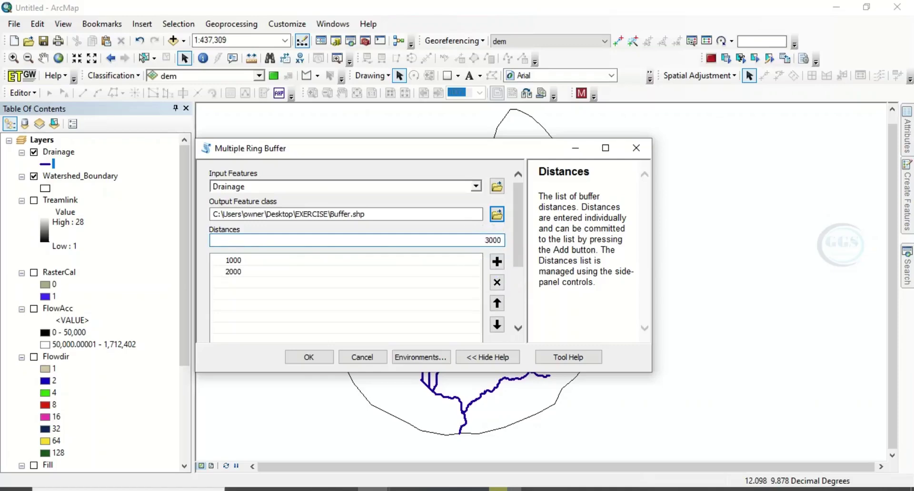
pyautogui.click(498, 264)
pyautogui.write('0')
pyautogui.click(498, 262)
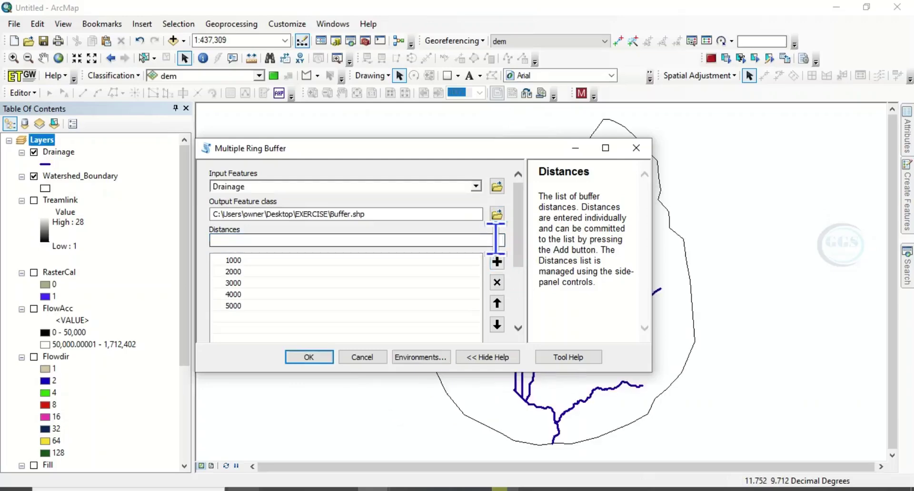
# Add the further buffer distances 6000, 7000 and 20000 to the distance list
pyautogui.write('600')
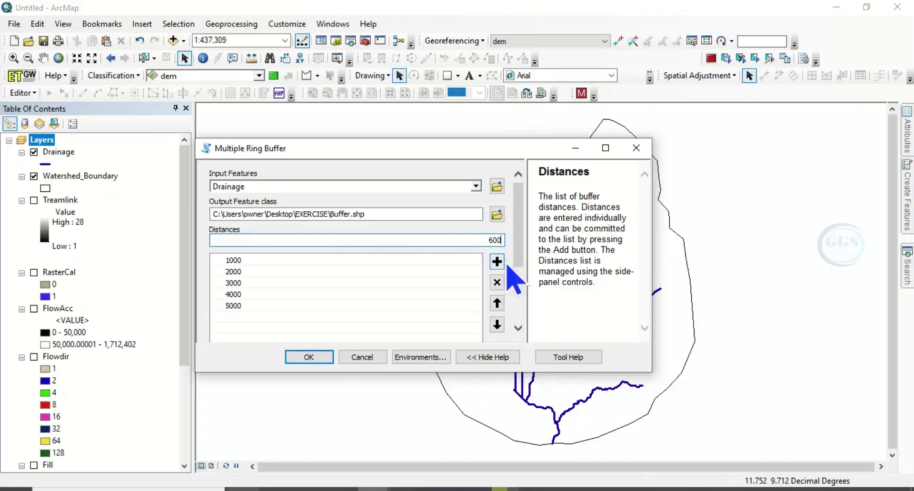
pyautogui.click(497, 262)
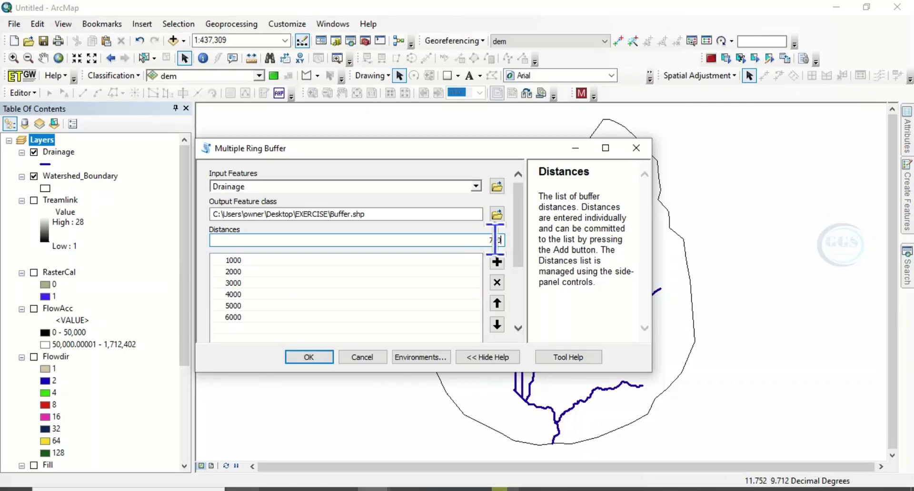
pyautogui.write('0')
pyautogui.click(497, 261)
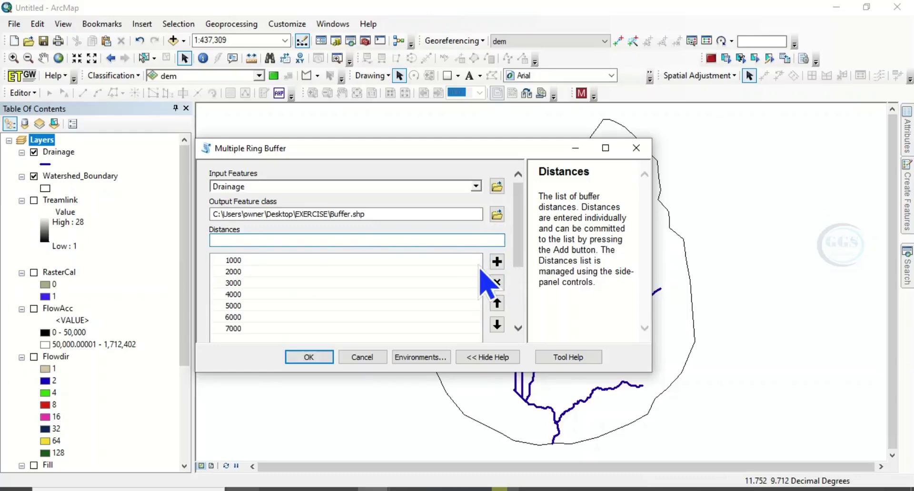
pyautogui.write('20000')
pyautogui.click(498, 265)
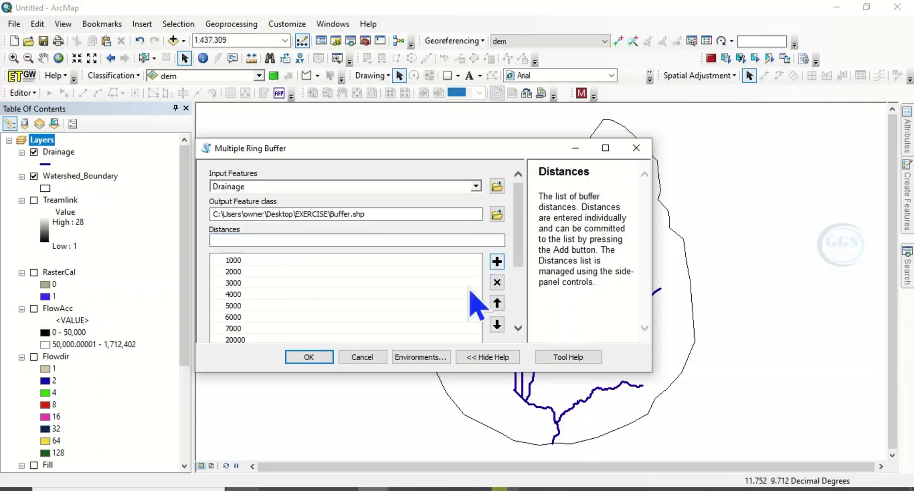
# Set the buffer unit to Meters and create the multiple ring buffer
pyautogui.scroll(-3, 522, 288)
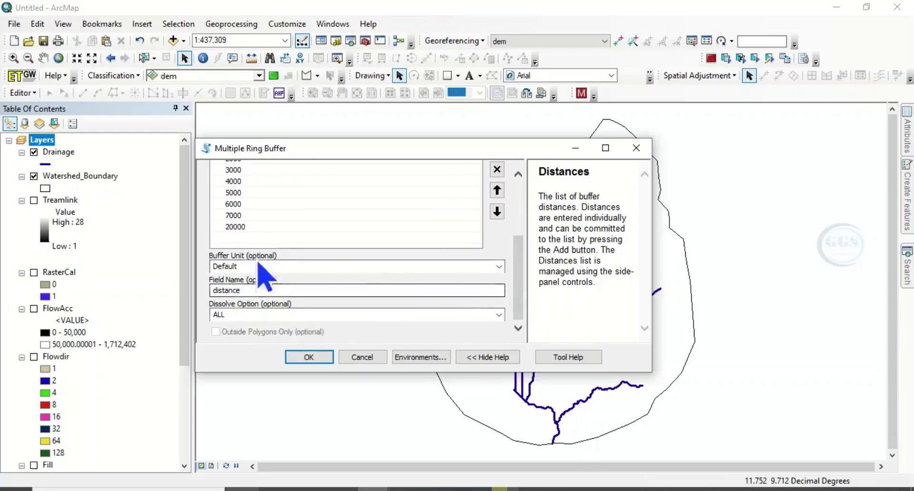
pyautogui.click(499, 267)
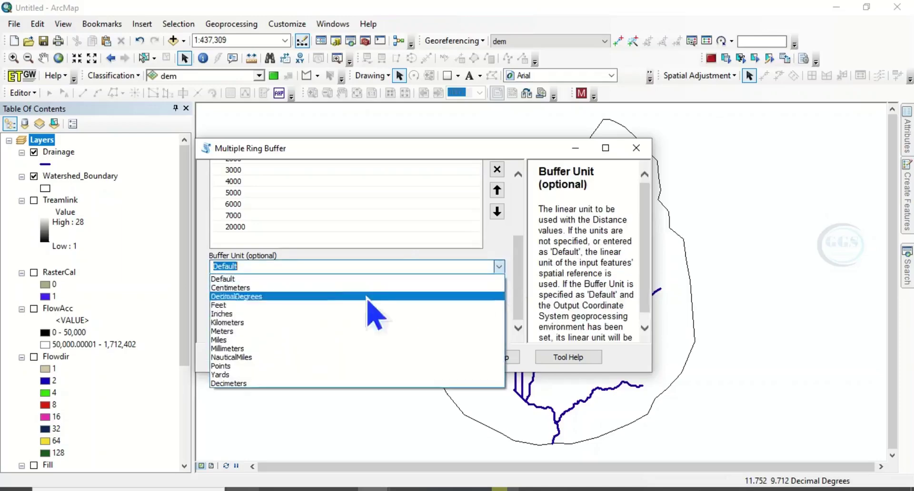
pyautogui.click(227, 332)
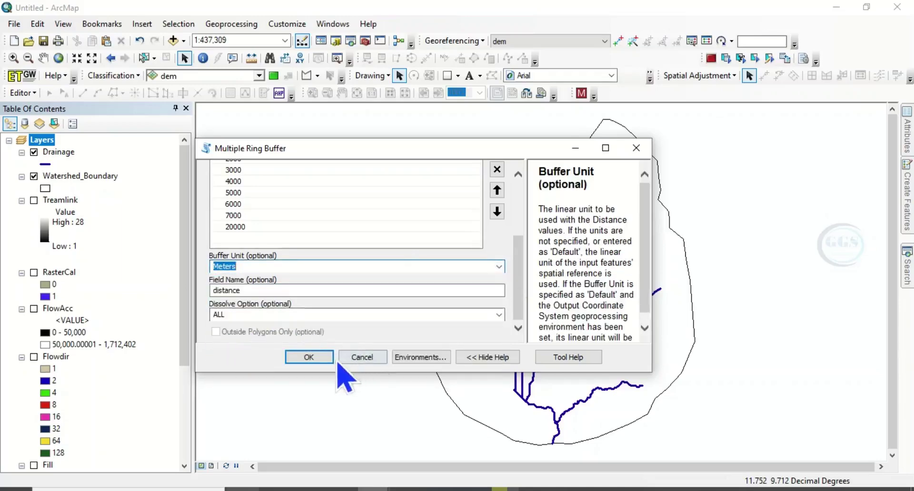
pyautogui.click(310, 358)
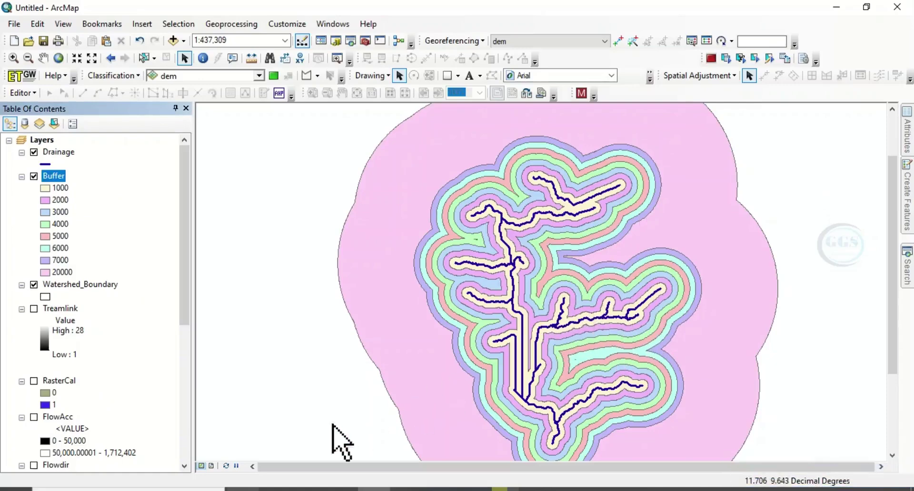
# Place the Watershed_Boundary layer above Buffer in the layer order and set its outline width to 2
pyautogui.click(253, 487)
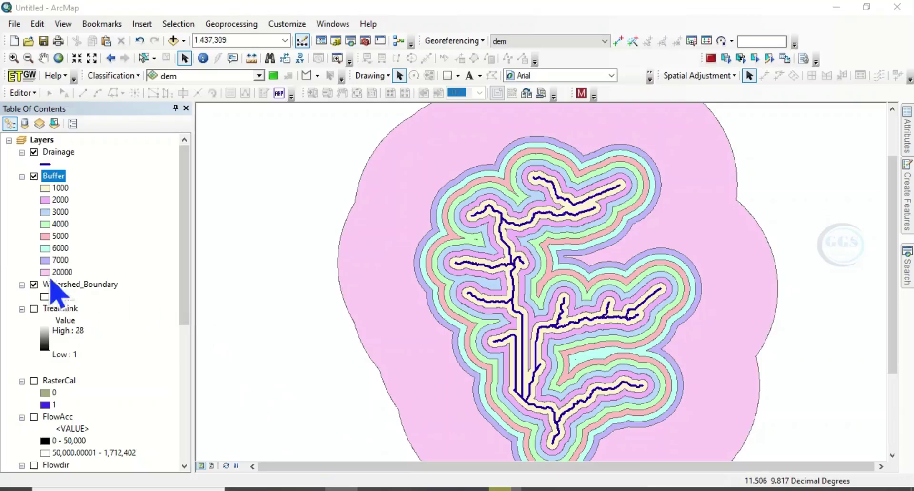
pyautogui.moveTo(74, 289)
pyautogui.mouseDown()
pyautogui.moveTo(77, 311)
pyautogui.moveTo(71, 158)
pyautogui.mouseUp()
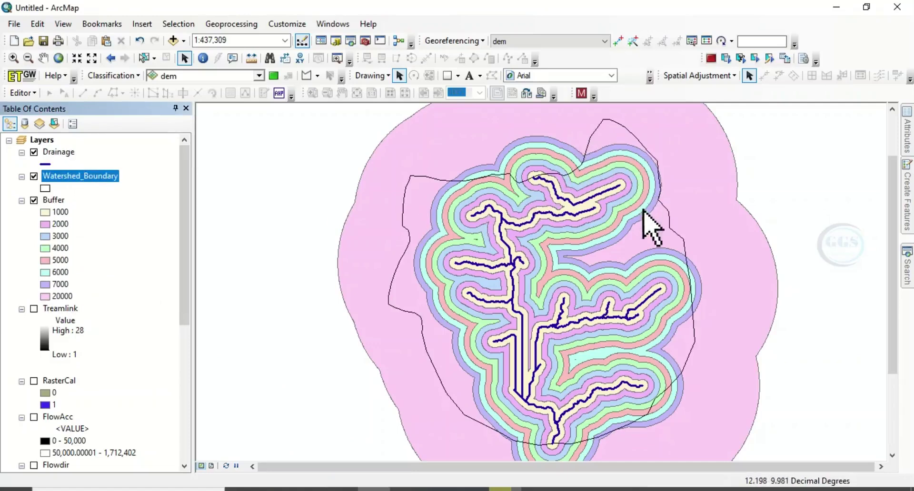
pyautogui.click(45, 188)
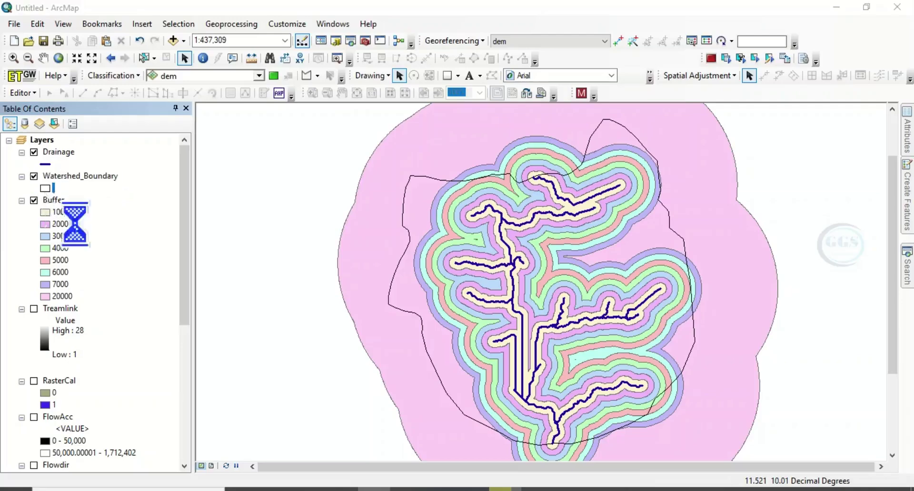
pyautogui.click(402, 210)
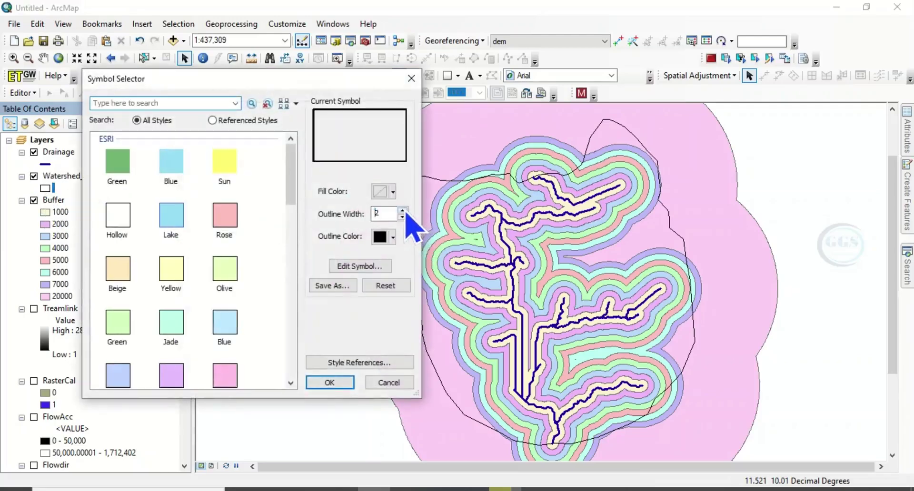
pyautogui.click(329, 385)
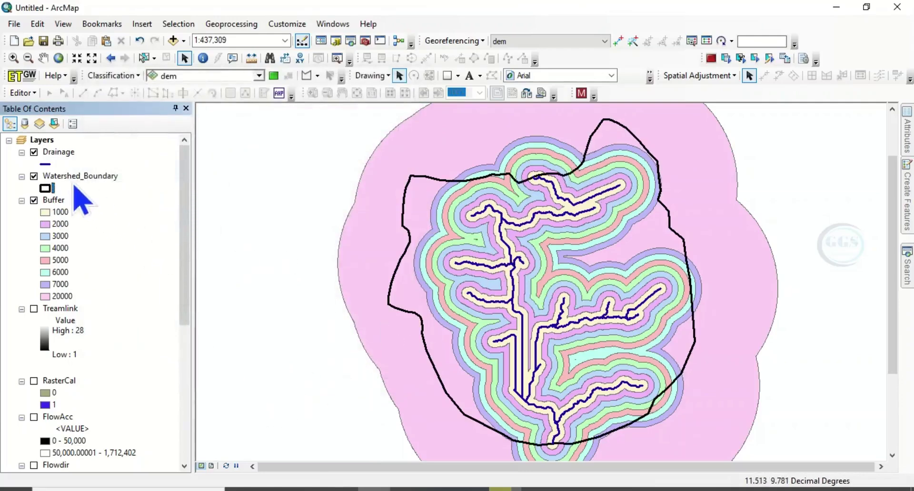
# Add a Text field named Dist_fr_Str to the Buffer attribute table, accepting the shortened name Dist_fr_St
pyautogui.rightClick(57, 201)
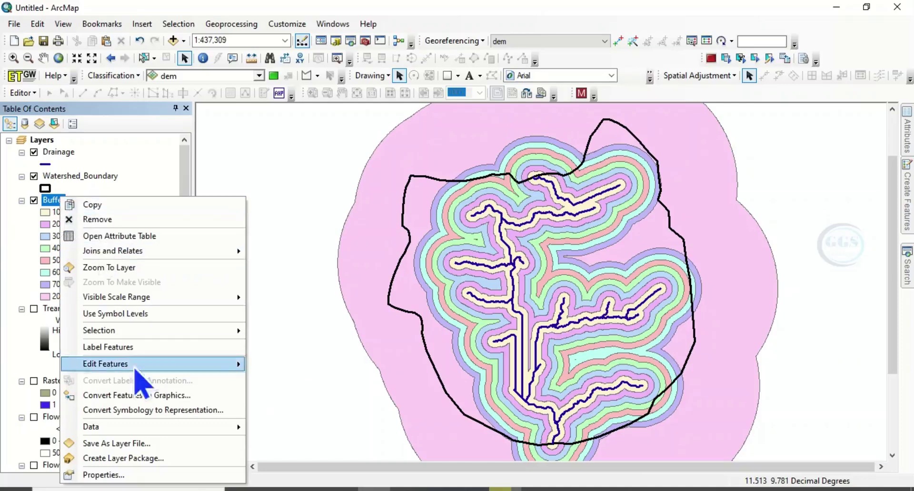
pyautogui.click(117, 237)
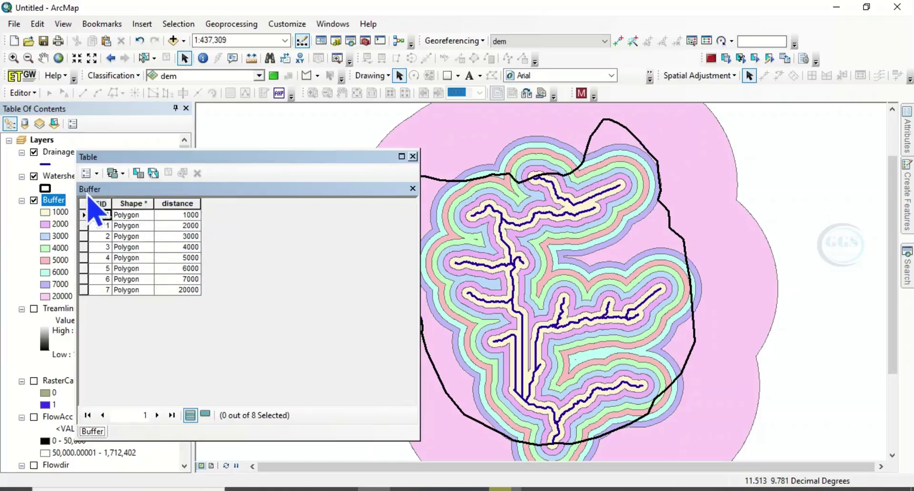
pyautogui.click(98, 174)
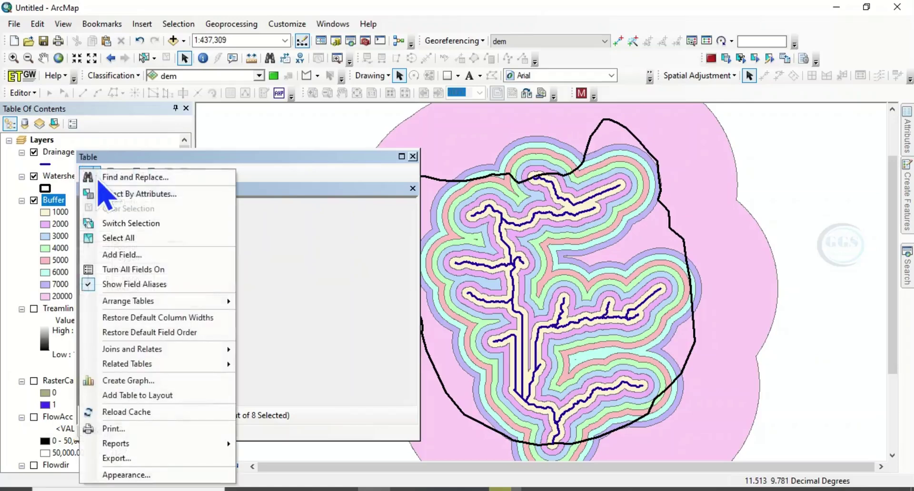
pyautogui.click(127, 257)
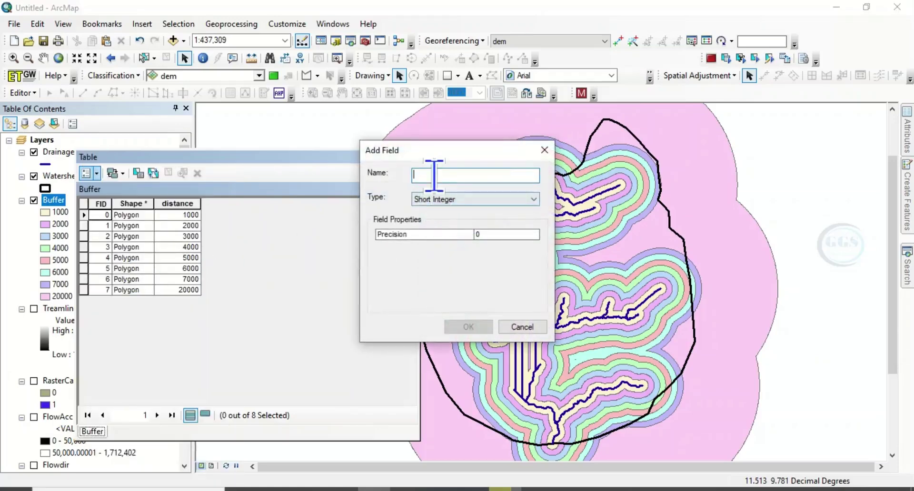
pyautogui.write('Dist_fr_Str')
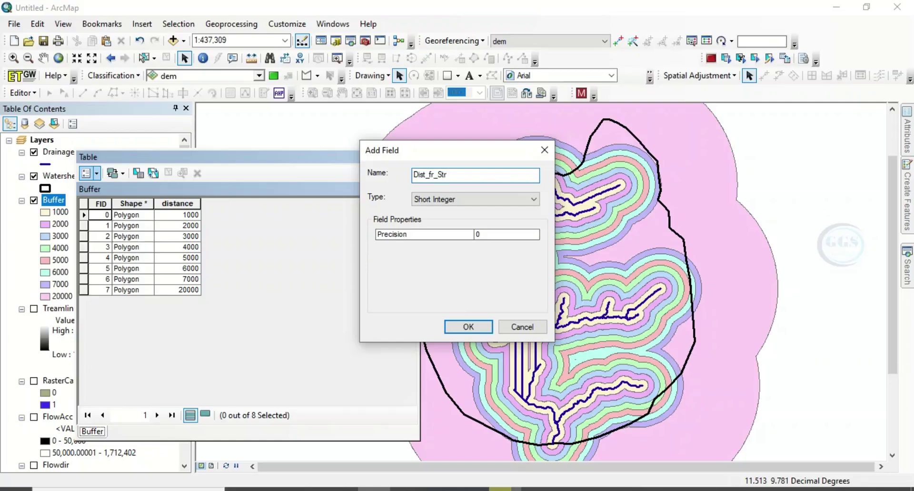
pyautogui.click(534, 199)
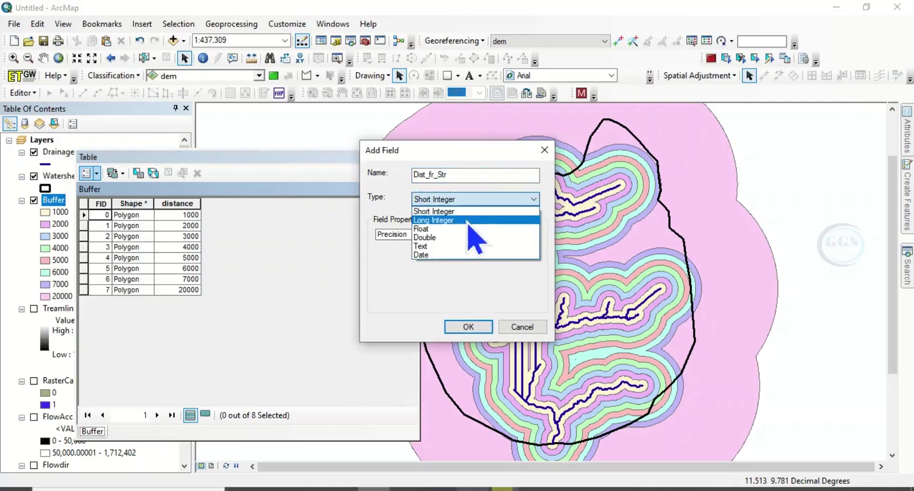
pyautogui.click(418, 246)
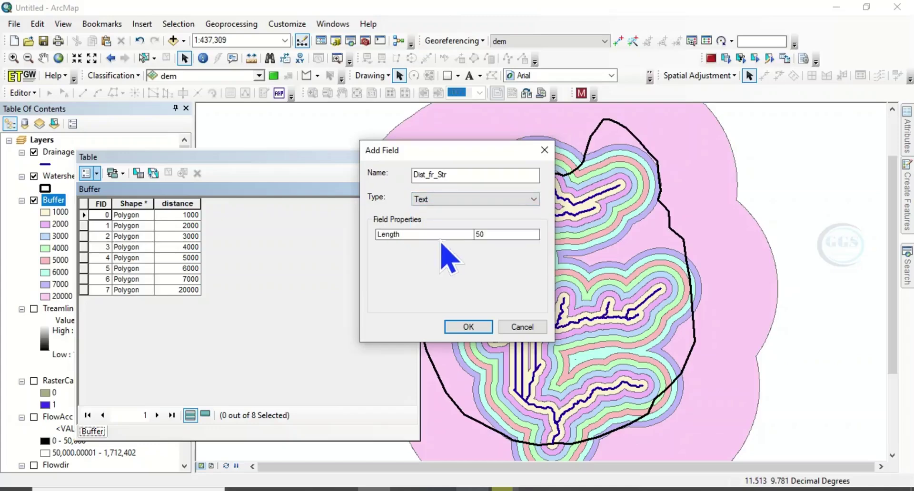
pyautogui.click(461, 328)
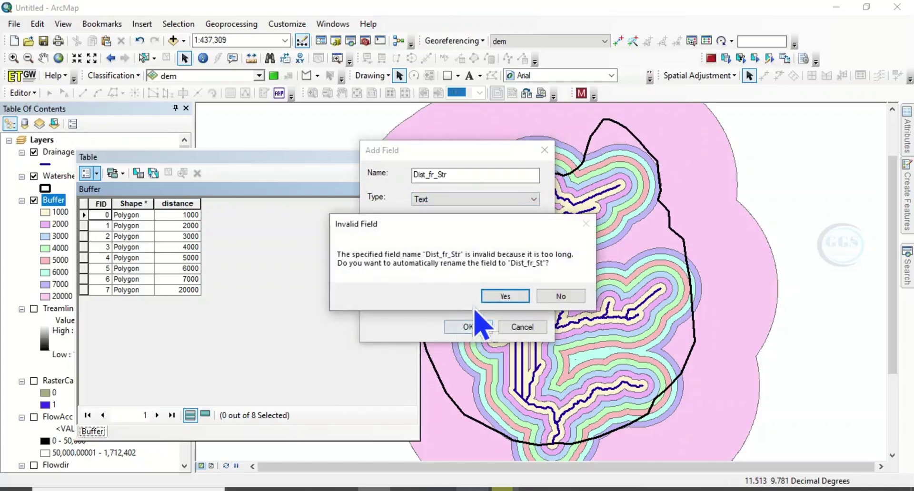
pyautogui.click(504, 297)
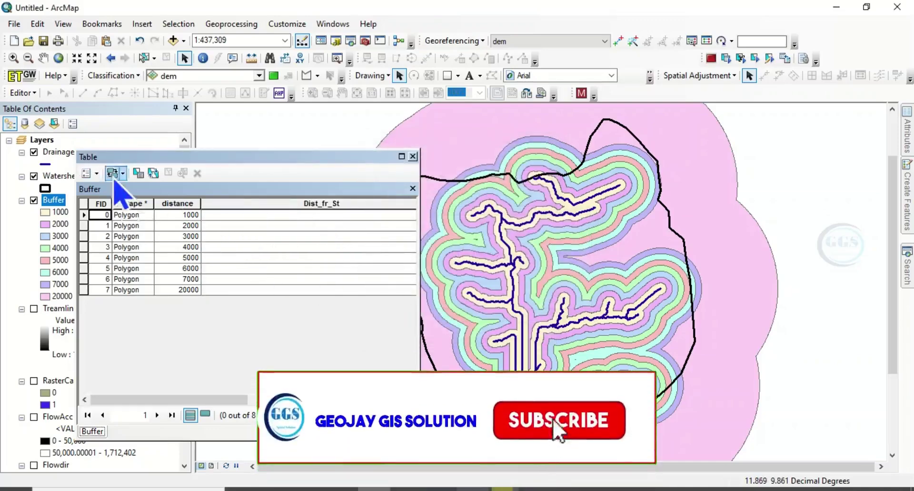
# Start editing the Buffer layer and enter 1000, 2000, 3000 and 4000 in Dist_fr_St for the matching distance rows
pyautogui.rightClick(53, 203)
pyautogui.moveTo(112, 365)
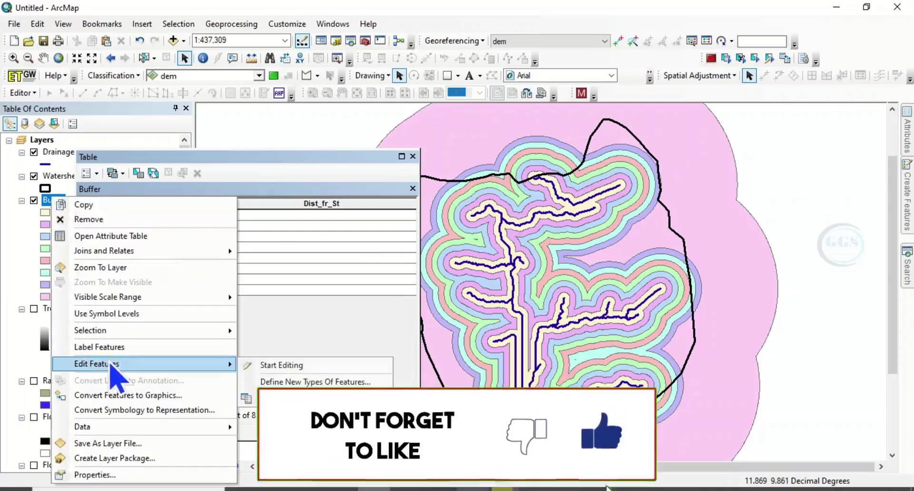
pyautogui.click(269, 366)
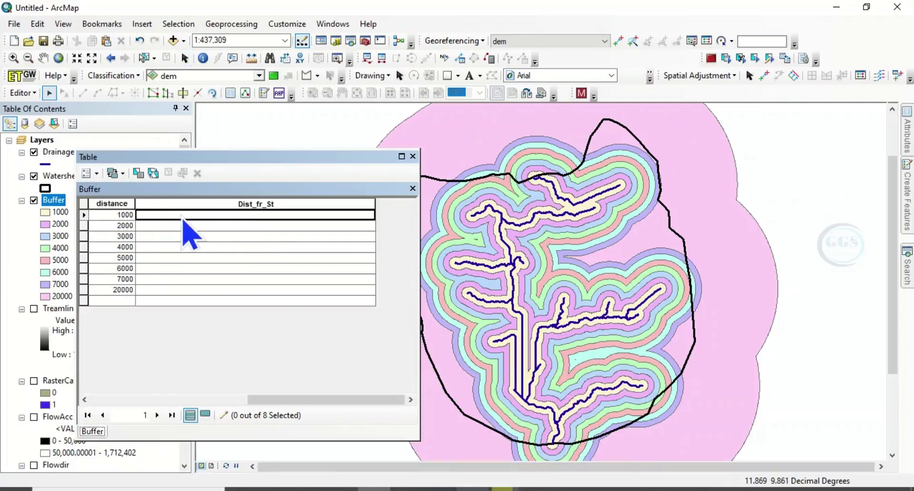
pyautogui.write('1000')
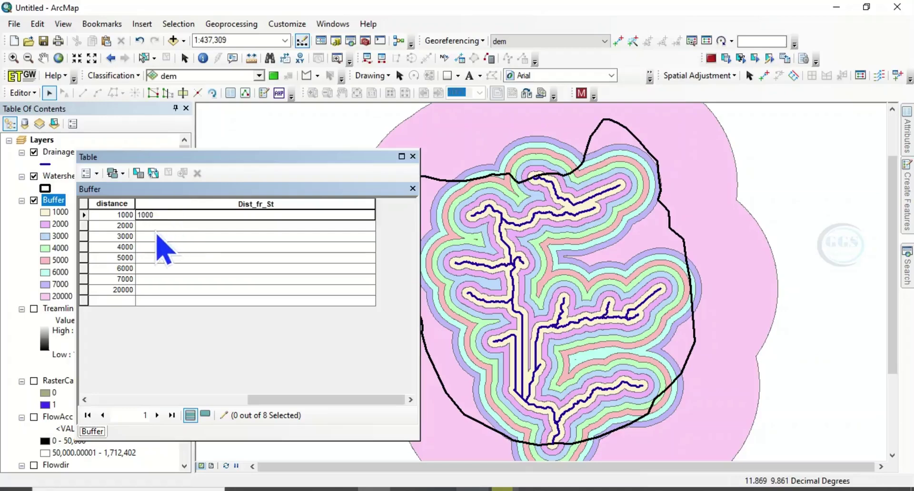
pyautogui.press('Return')
pyautogui.write('2')
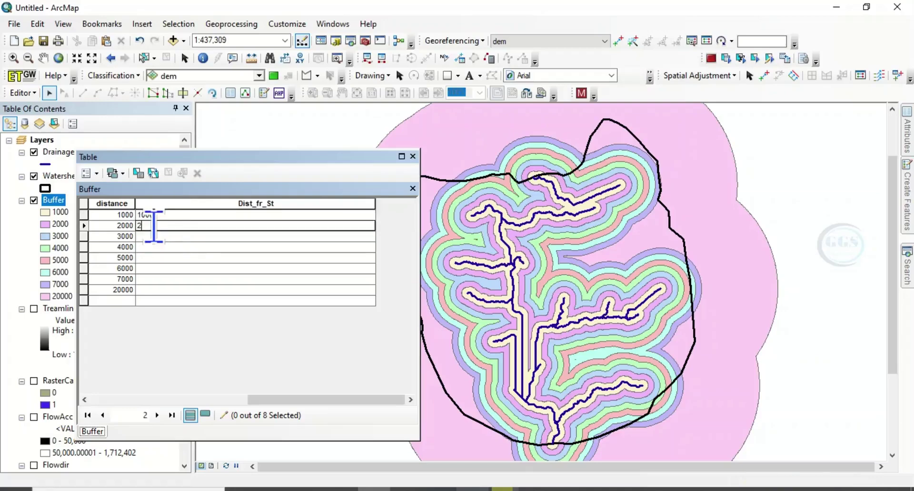
pyautogui.write('000')
pyautogui.press('Return')
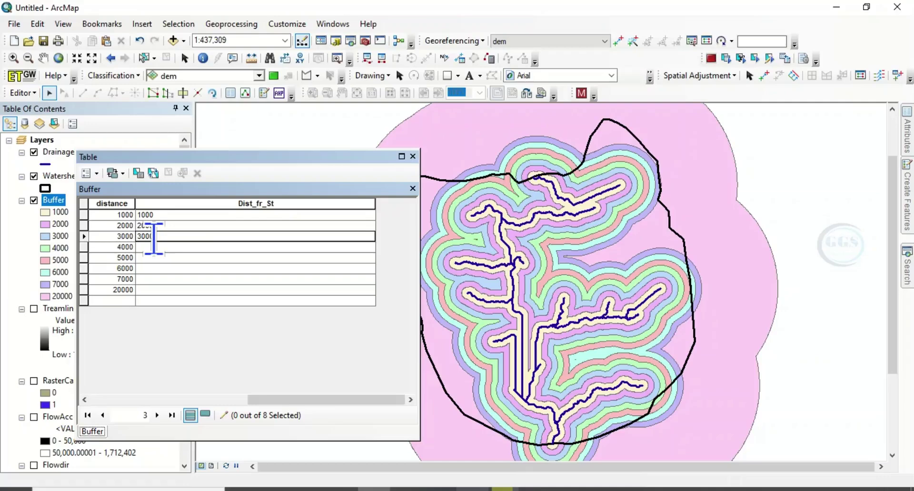
pyautogui.write('3000')
pyautogui.press('Return')
pyautogui.write('4000')
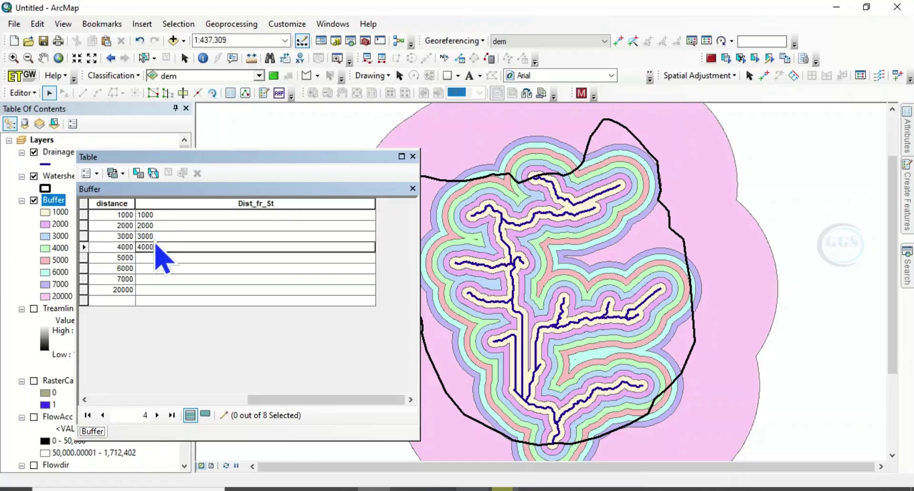
pyautogui.press('Return')
# Enter 5000, 6000 and 7000 in Dist_fr_St for the matching distance rows, and >7000 for the 20000 row
pyautogui.write('5')
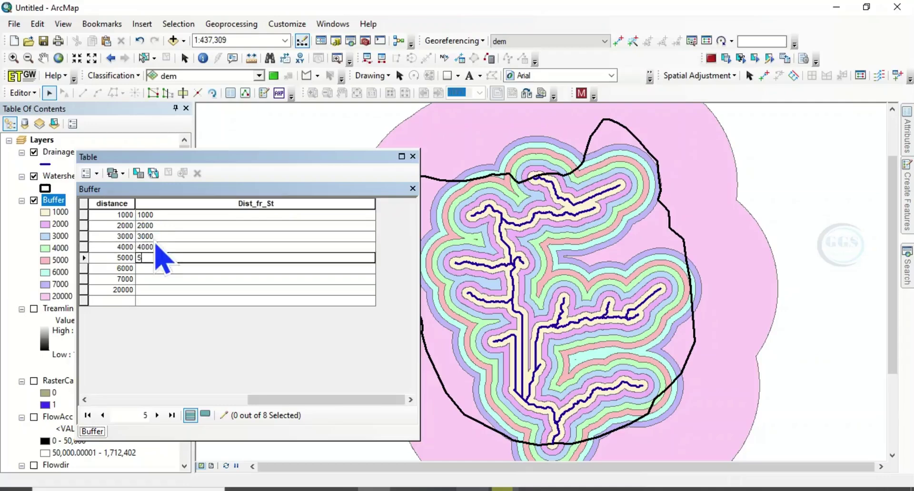
pyautogui.write('000')
pyautogui.press('Return')
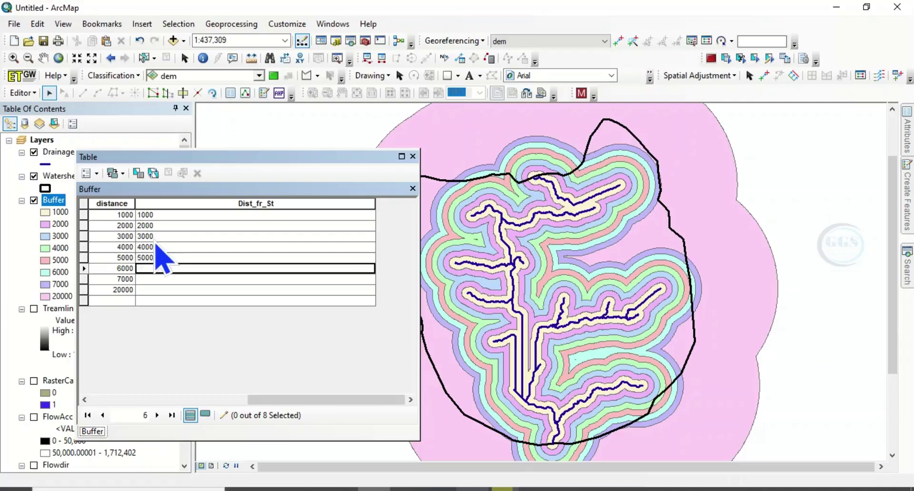
pyautogui.write('6000')
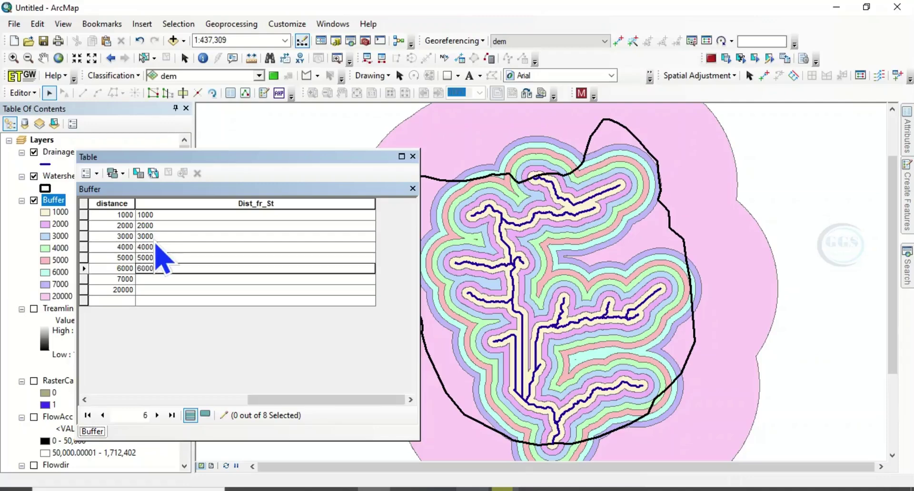
pyautogui.press('Return')
pyautogui.write('7')
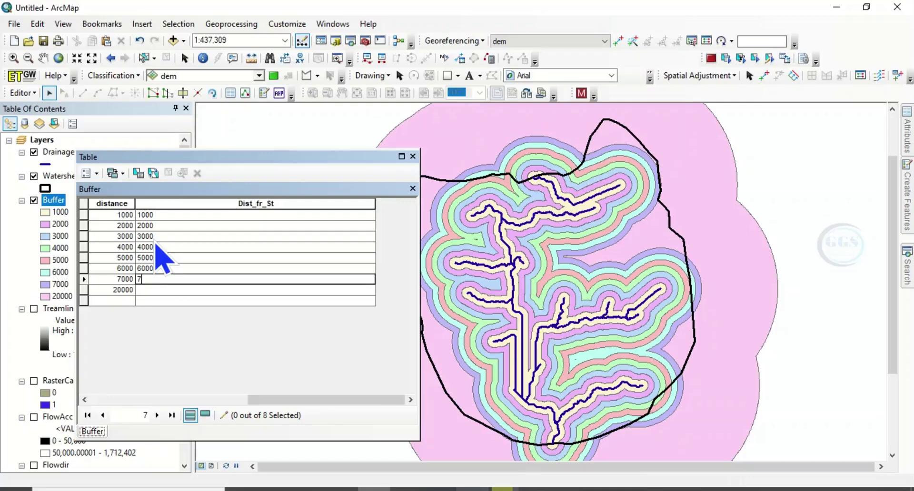
pyautogui.write('000')
pyautogui.press('Return')
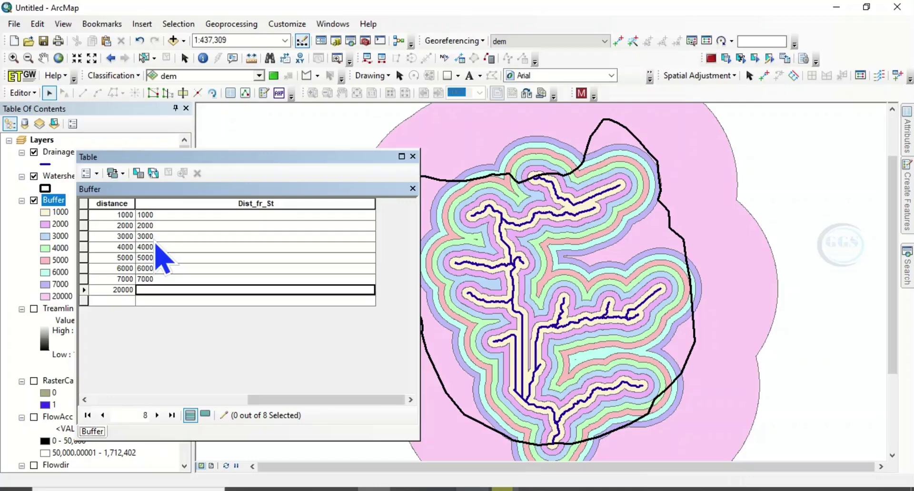
pyautogui.write('>7000')
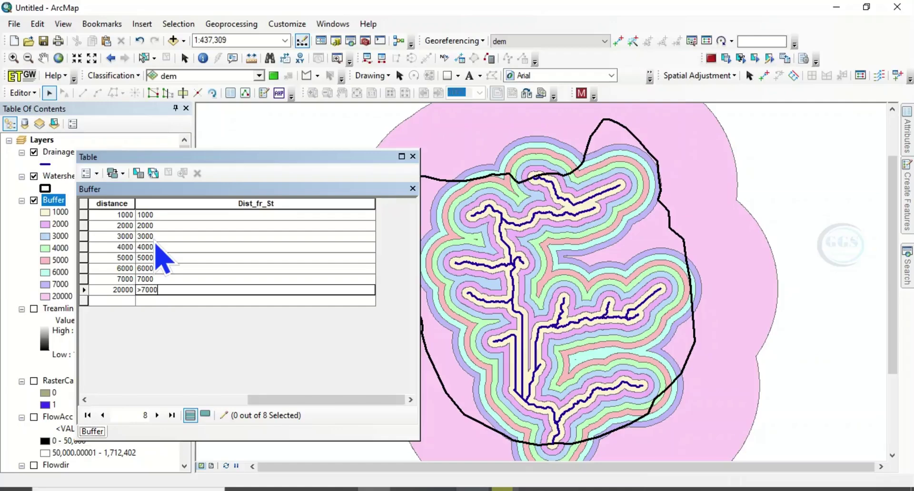
# Close the Buffer attribute table, then save the edits and end the editing session
pyautogui.moveTo(415, 157); pyautogui.dragTo(466, 149)
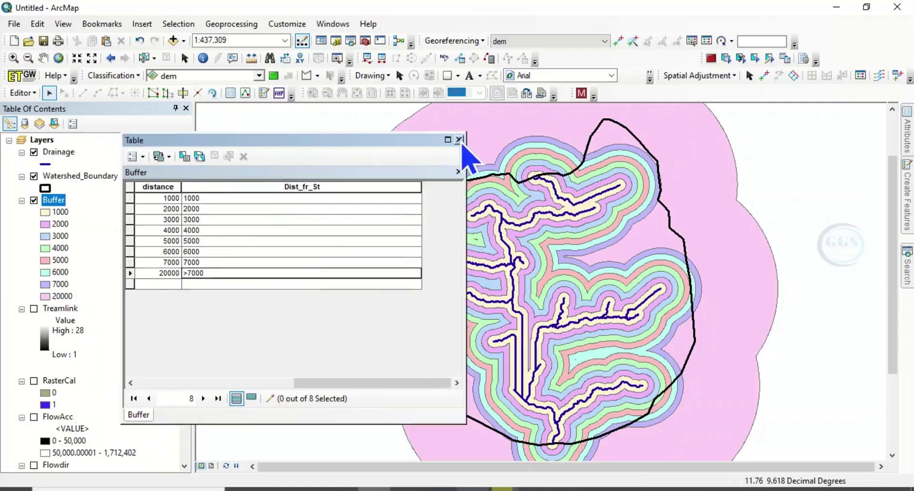
pyautogui.click(460, 140)
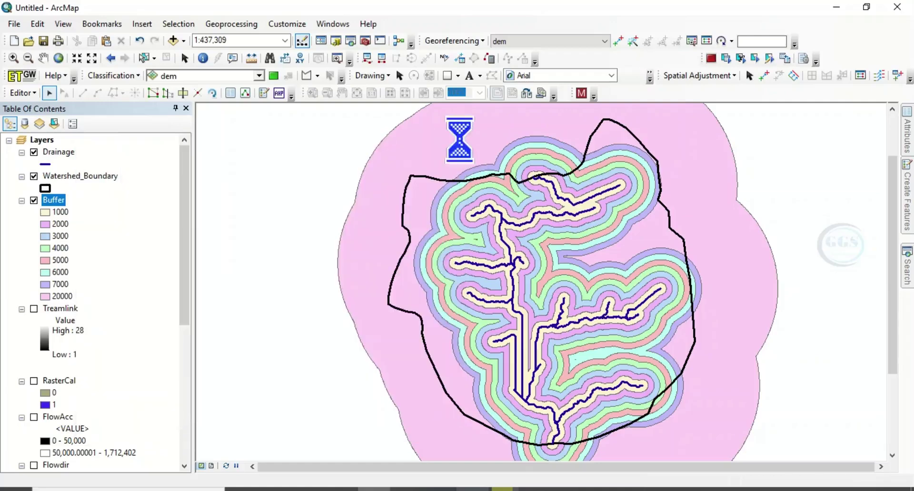
pyautogui.click(27, 93)
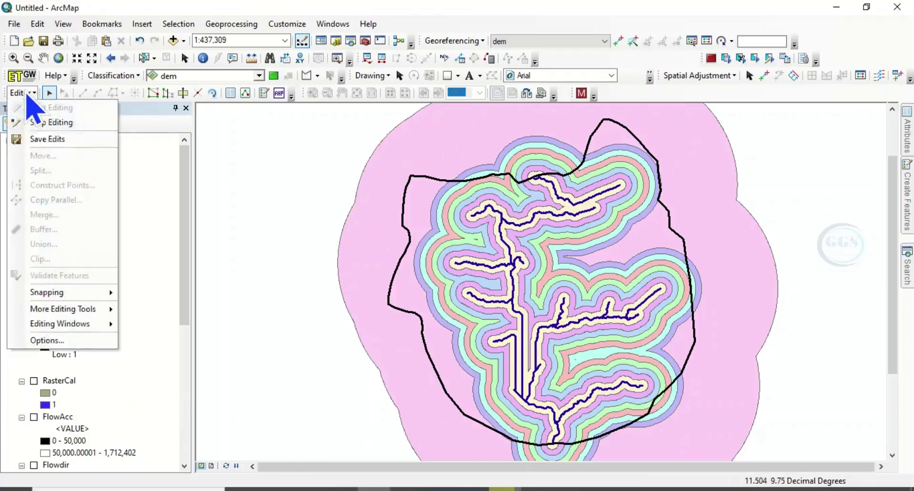
pyautogui.click(44, 140)
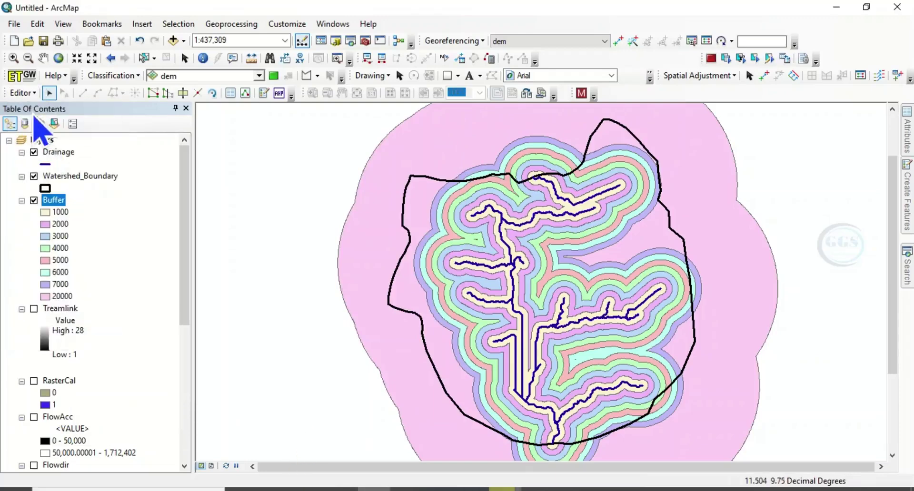
pyautogui.click(28, 93)
pyautogui.click(53, 123)
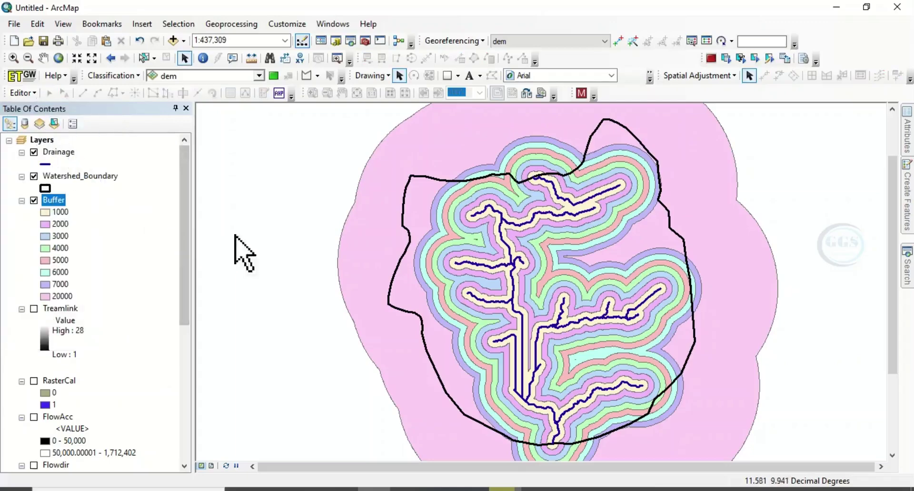
# Open the Polygon to Raster tool from the To Raster conversion tools in ArcToolbox
pyautogui.click(367, 42)
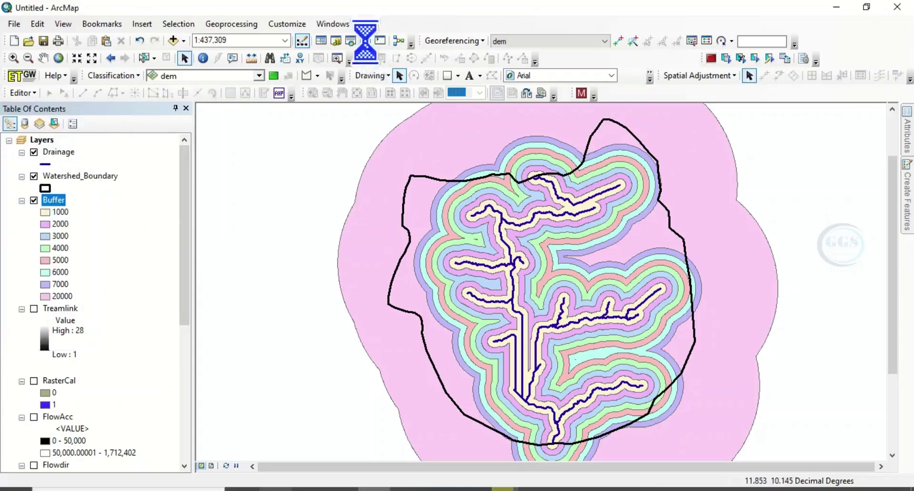
pyautogui.scroll(3, 762, 143)
pyautogui.scroll(7, 767, 149)
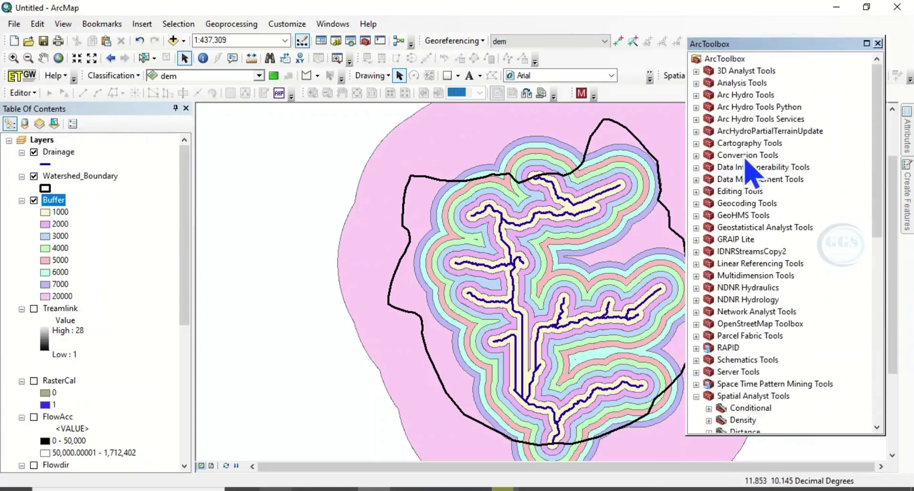
pyautogui.click(728, 156)
pyautogui.click(697, 156)
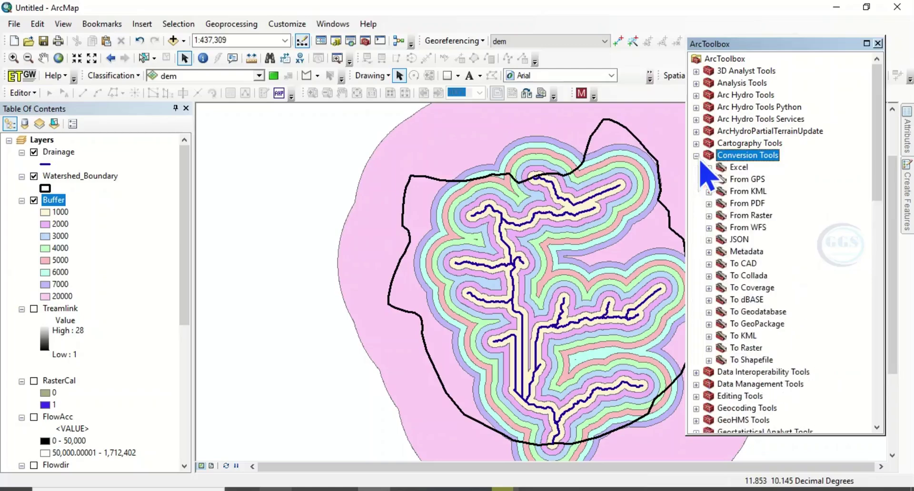
pyautogui.click(709, 348)
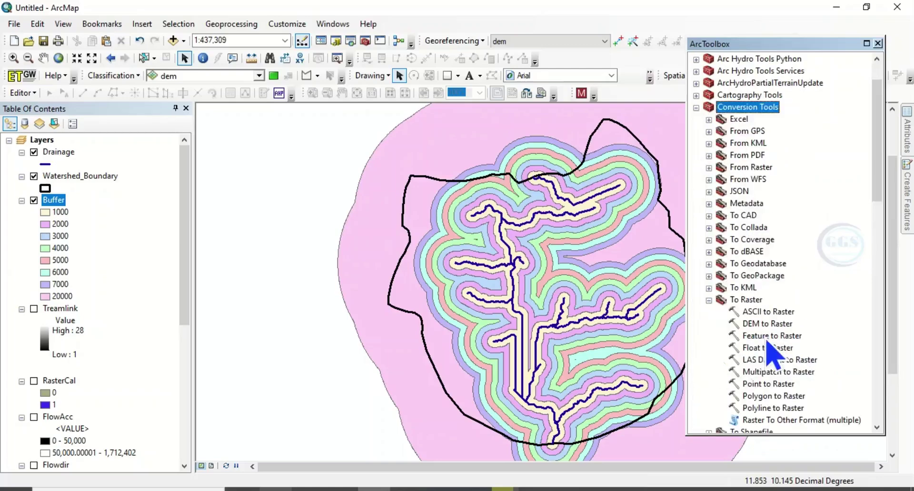
pyautogui.scroll(-2, 721, 351)
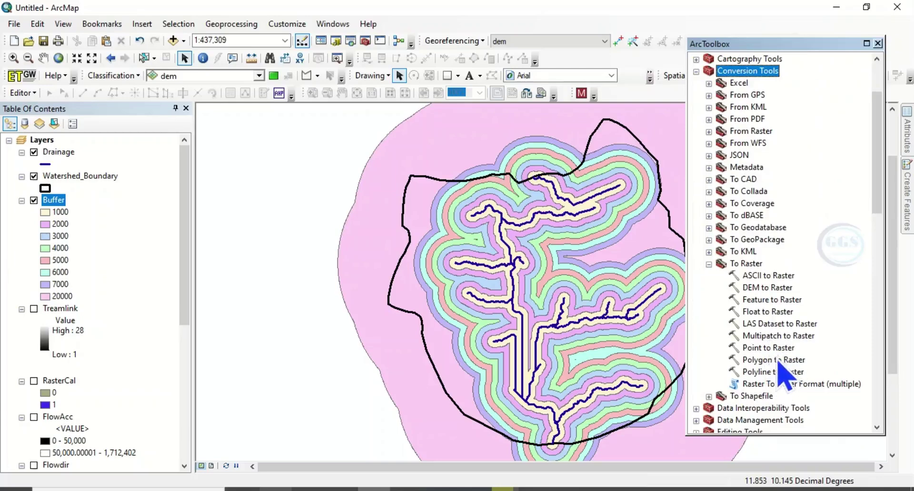
pyautogui.click(776, 360)
pyautogui.doubleClick(783, 362)
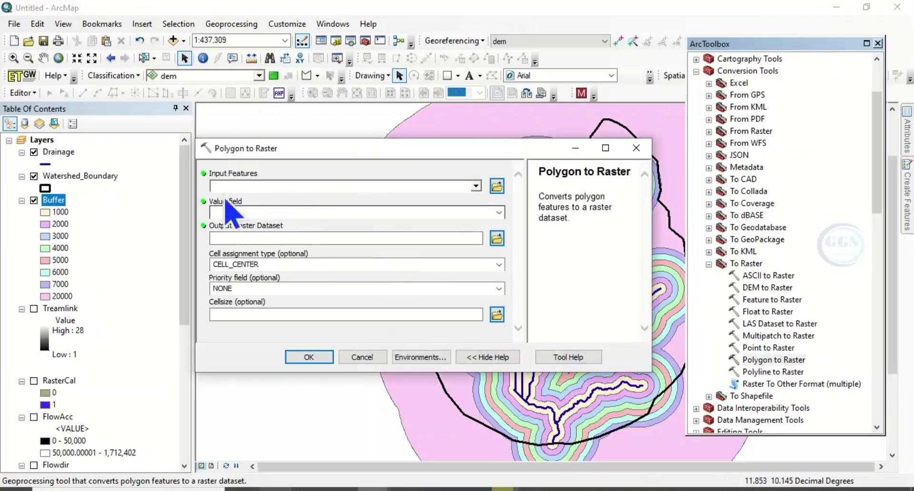
# Convert the Buffer layer to a raster using Dist_fr_St as value field, saved as Poly_to_ras in the EXERCISE folder, and close ArcToolbox
pyautogui.click(476, 186)
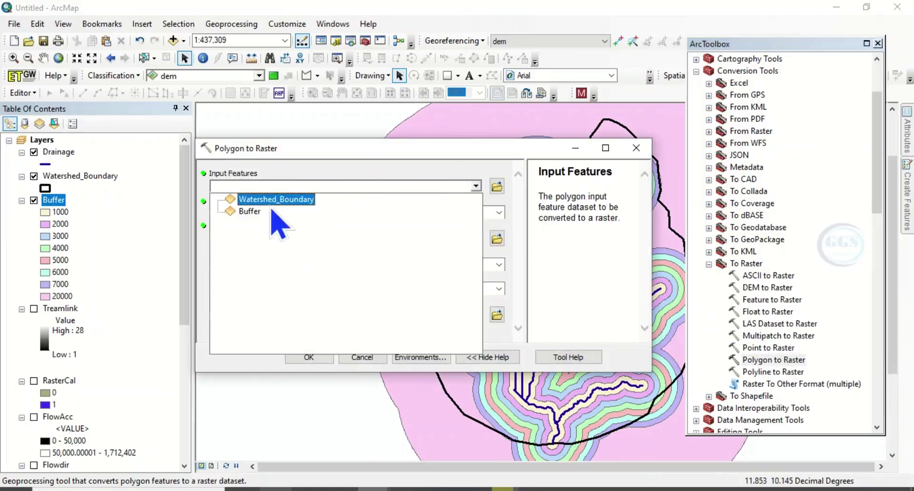
pyautogui.click(250, 212)
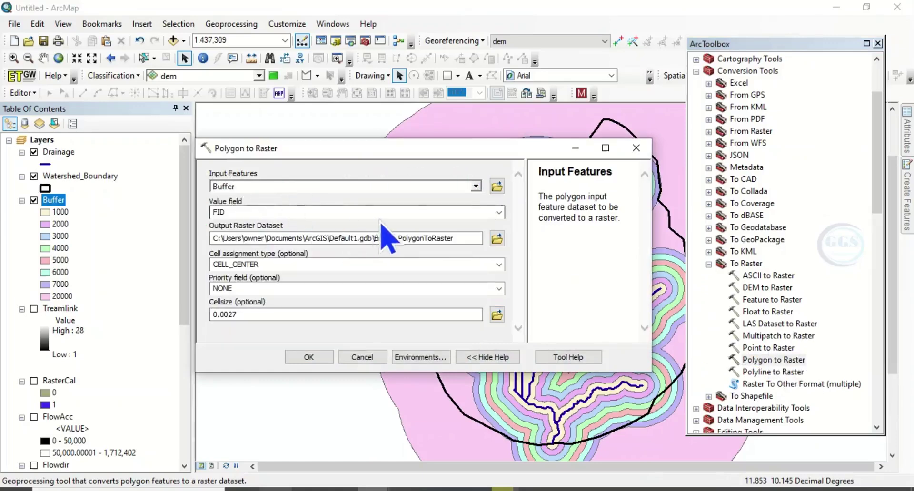
pyautogui.click(499, 212)
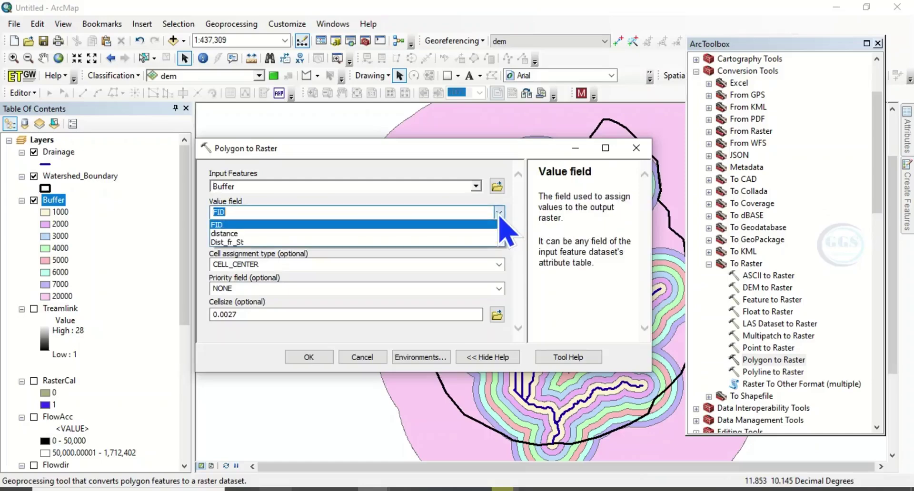
pyautogui.click(238, 243)
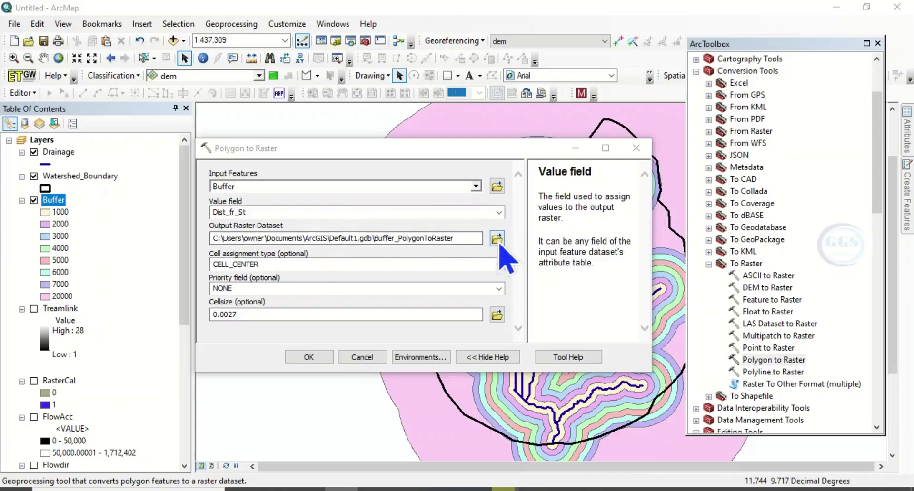
pyautogui.click(497, 238)
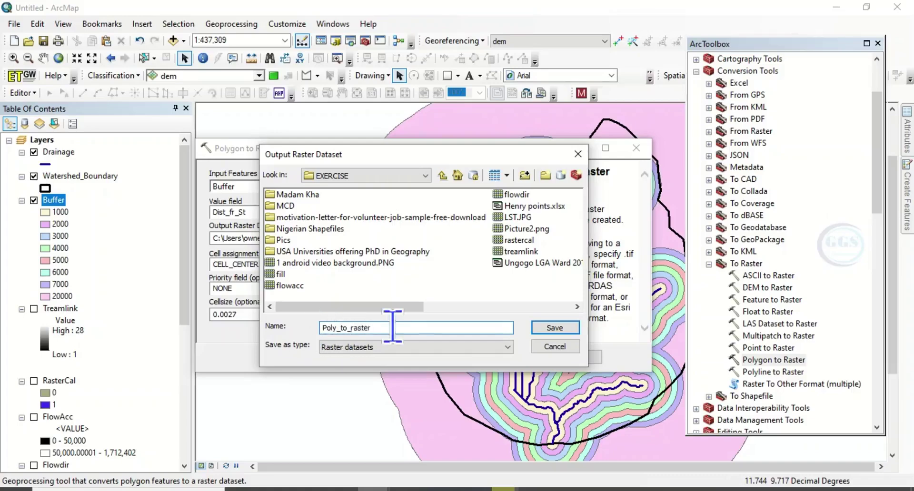
pyautogui.click(548, 330)
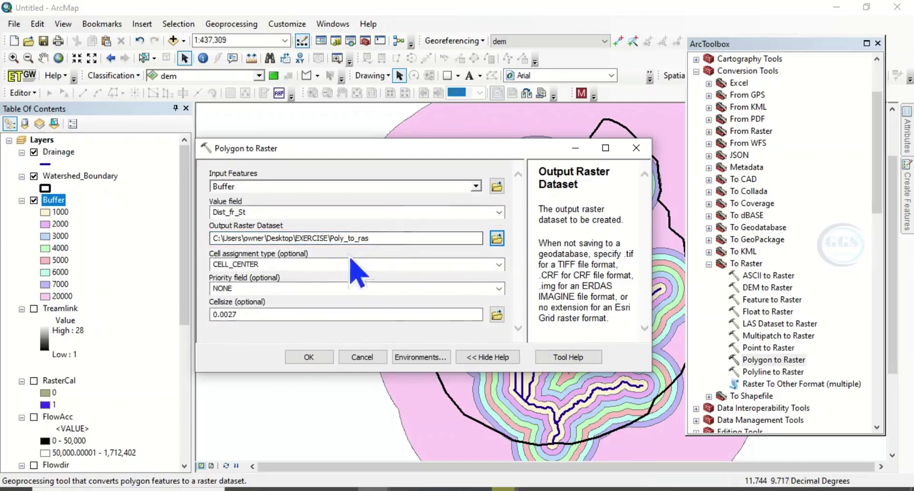
pyautogui.click(309, 358)
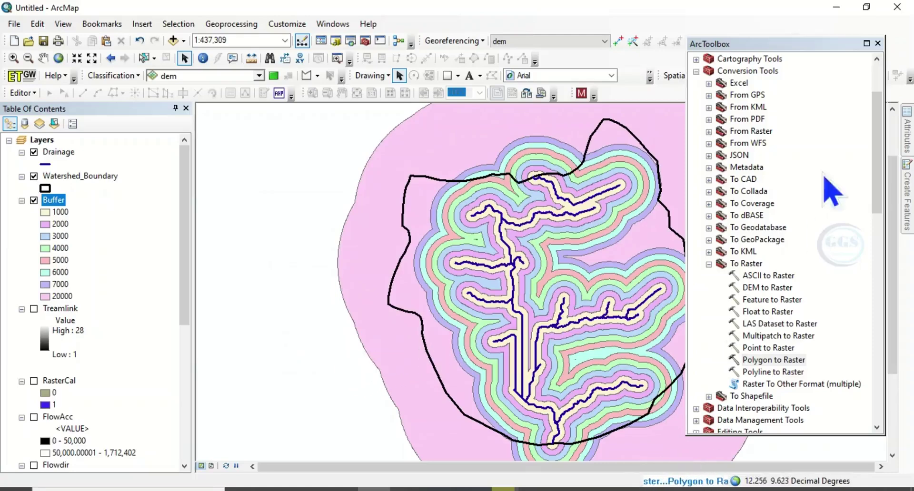
pyautogui.click(878, 43)
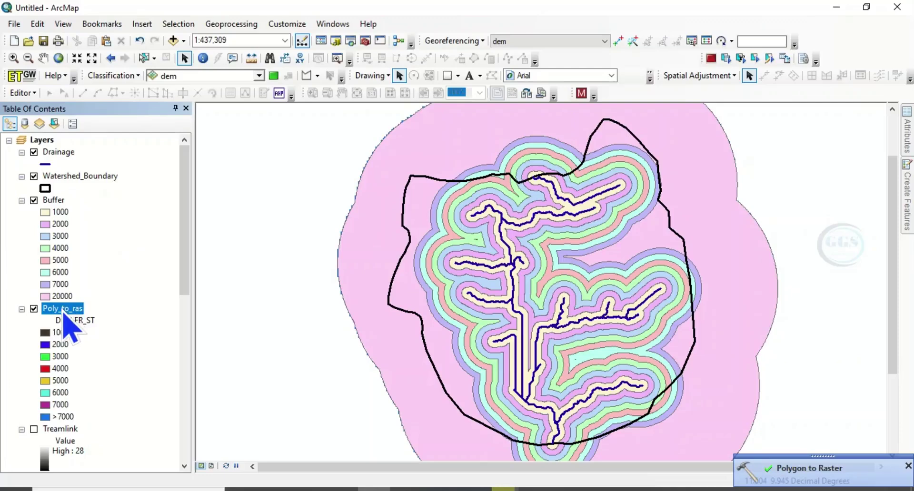
# Hide the Buffer layer and collapse its legend to view the Poly_to_ras raster
pyautogui.click(34, 201)
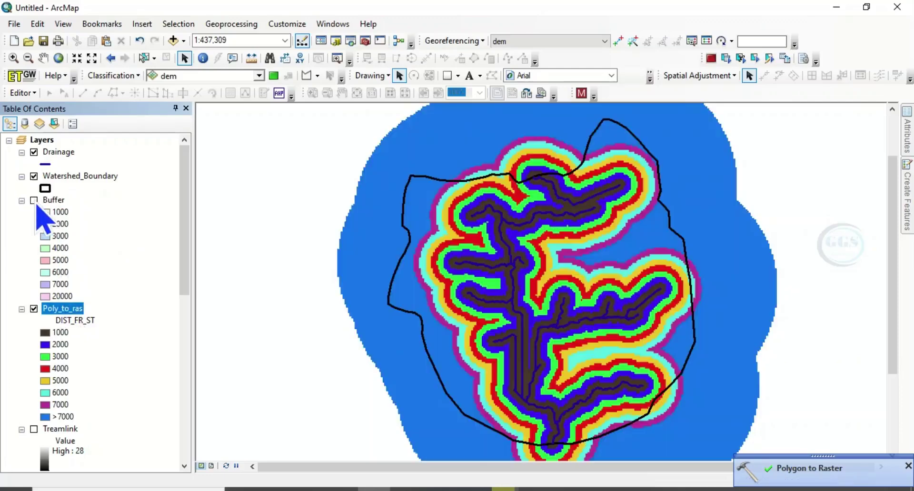
pyautogui.click(22, 200)
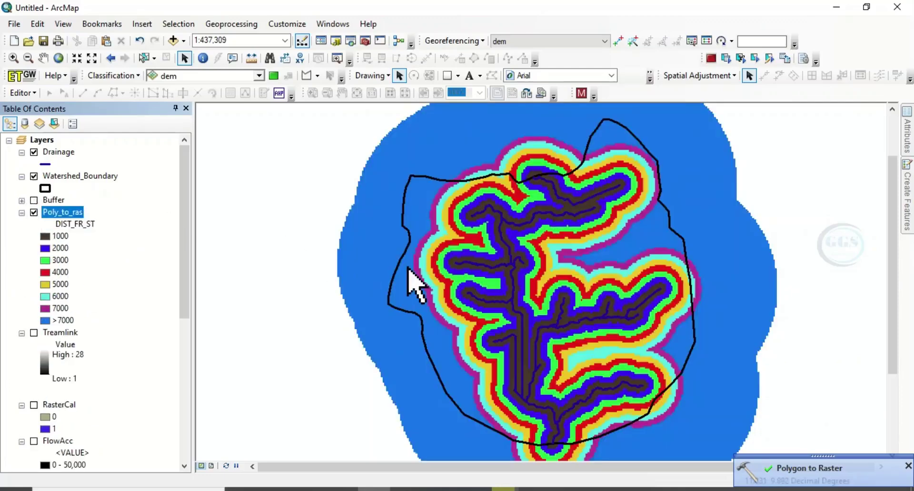
pyautogui.scroll(3, 408, 270)
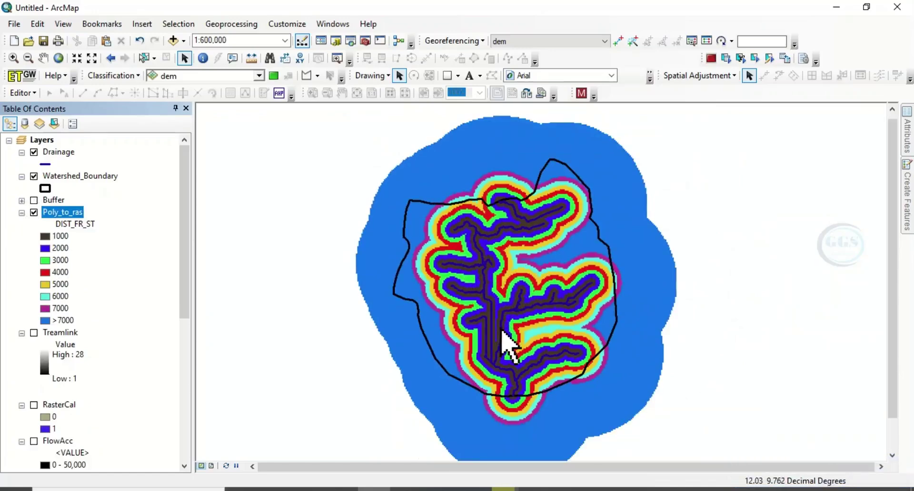
# Examine the unique-value symbology and labels of the Poly_to_ras layer
pyautogui.rightClick(62, 214)
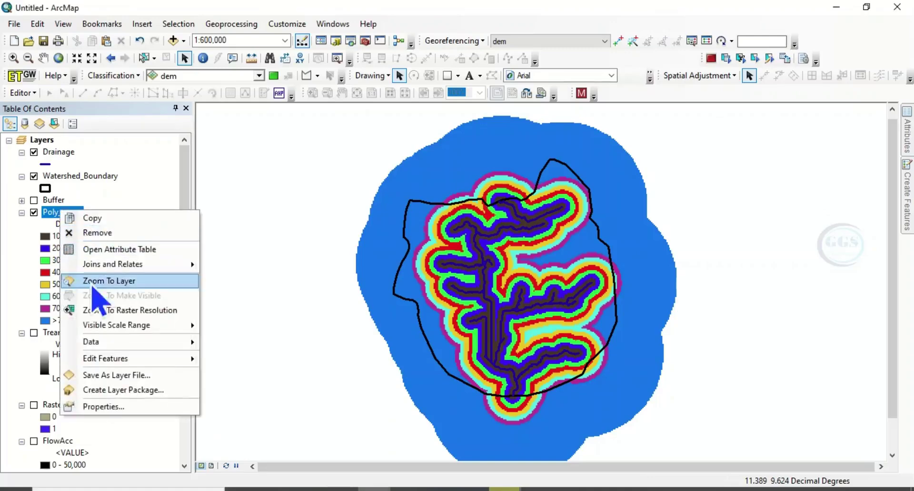
pyautogui.click(100, 408)
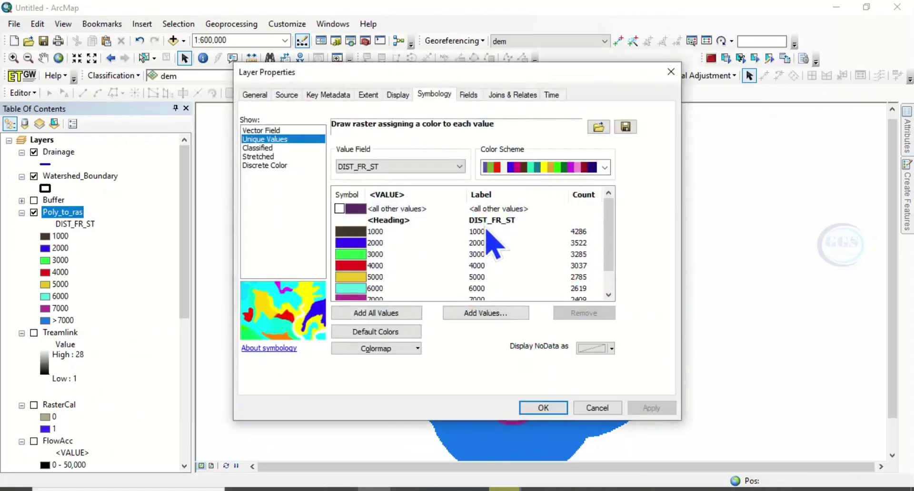
pyautogui.scroll(-1, 486, 242)
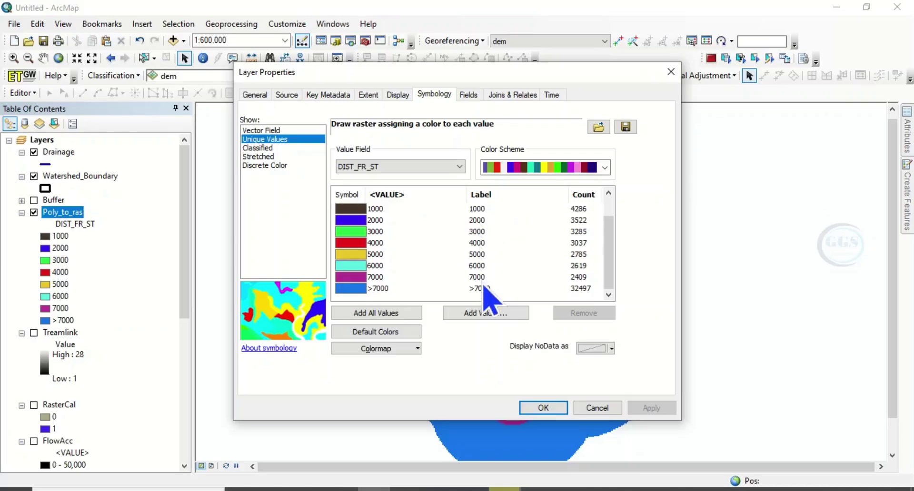
pyautogui.scroll(1, 483, 285)
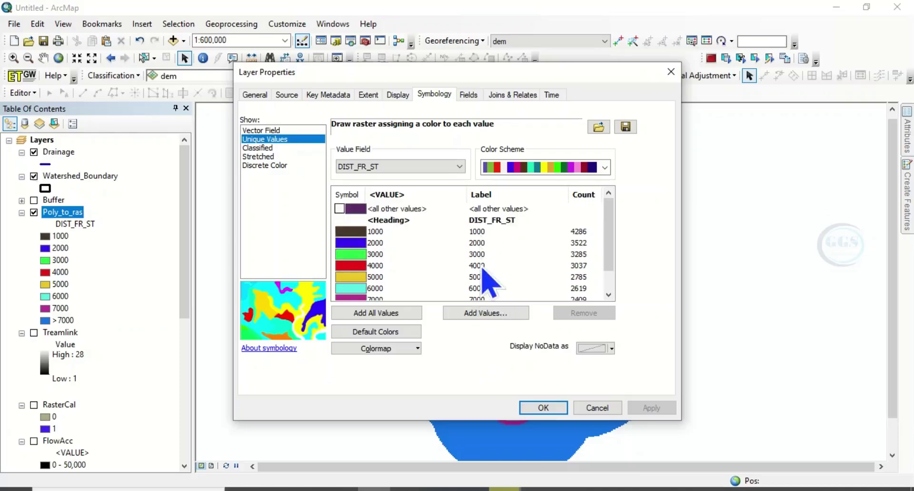
pyautogui.click(542, 408)
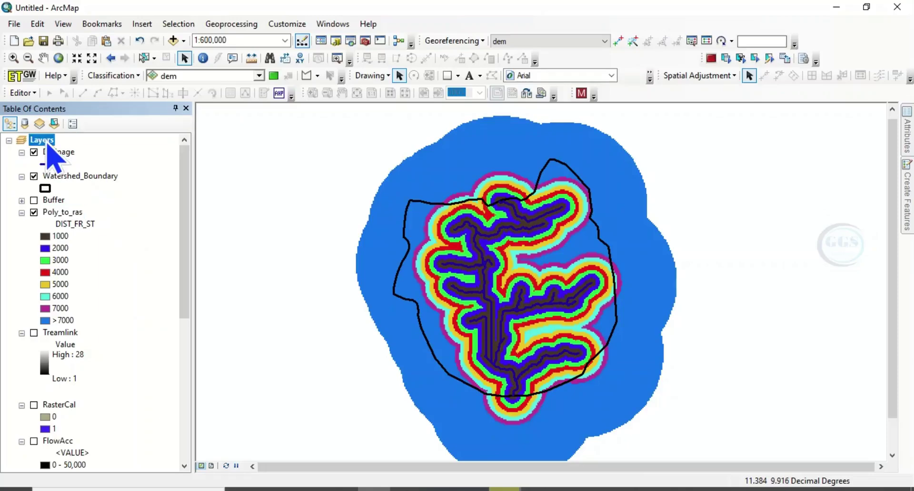
# Set the clip option of the Layers data frame to Clip to shape in its properties
pyautogui.rightClick(47, 142)
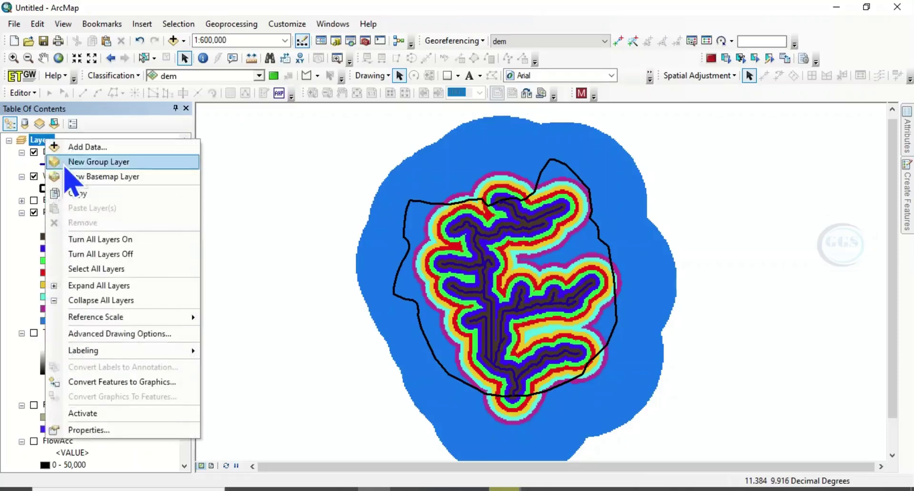
pyautogui.click(92, 435)
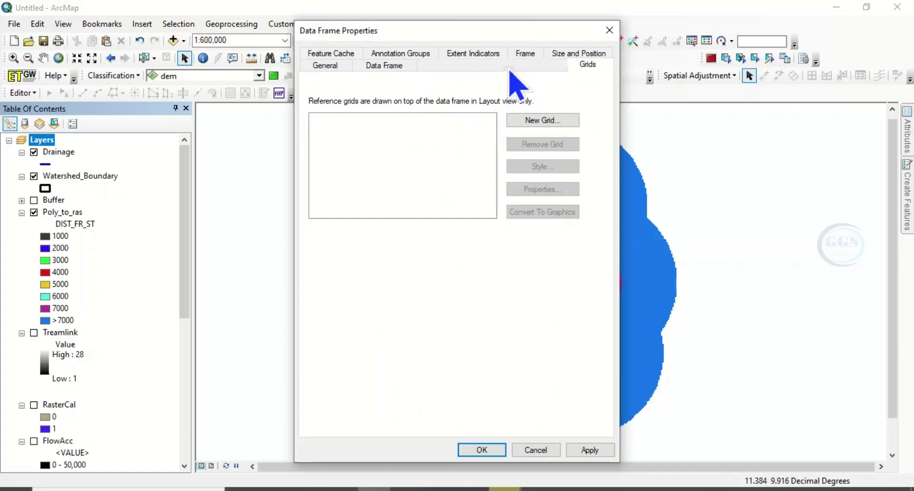
pyautogui.click(385, 69)
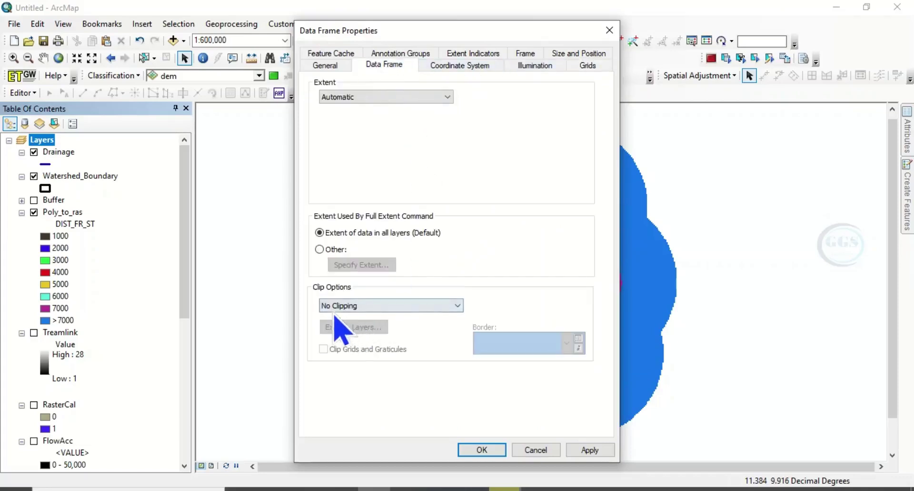
pyautogui.click(458, 306)
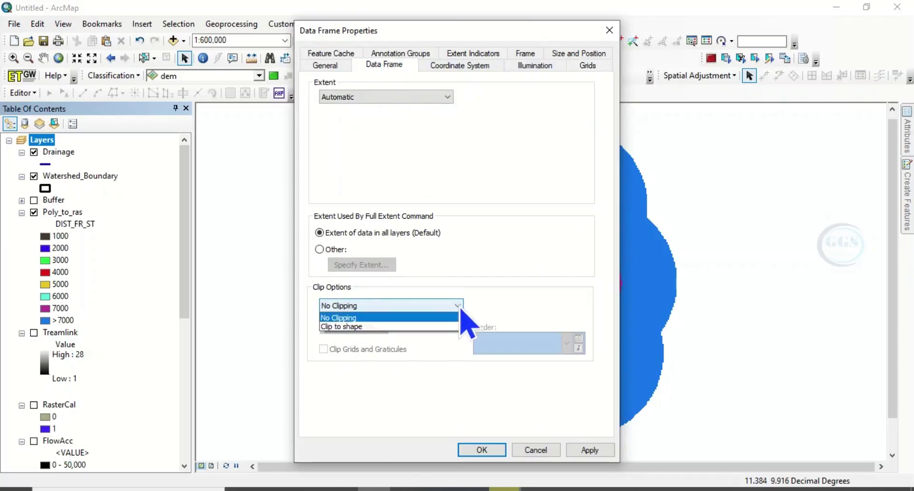
pyautogui.click(344, 326)
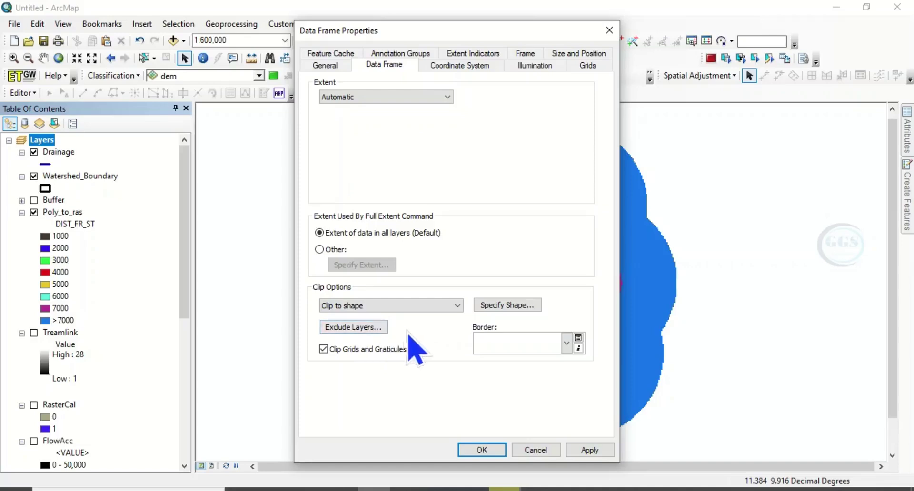
# Specify the outline of all Watershed_Boundary features as the clipping shape and apply the data frame properties
pyautogui.click(513, 308)
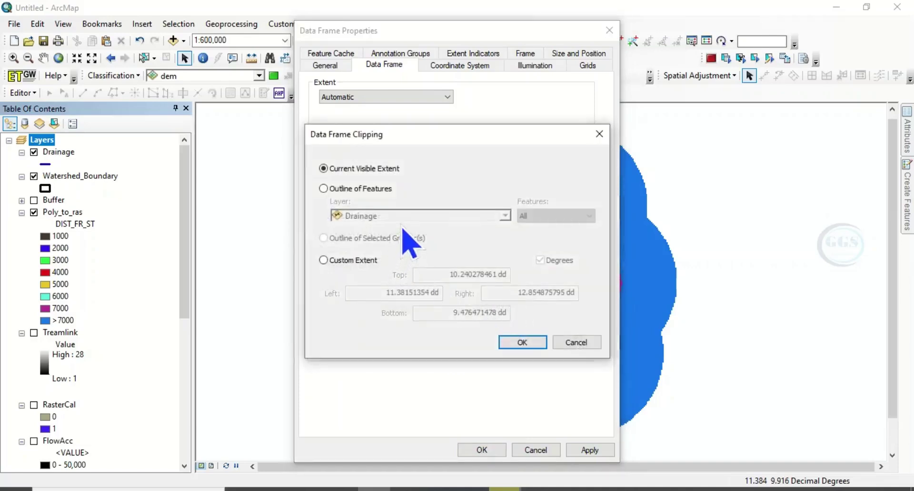
pyautogui.click(324, 190)
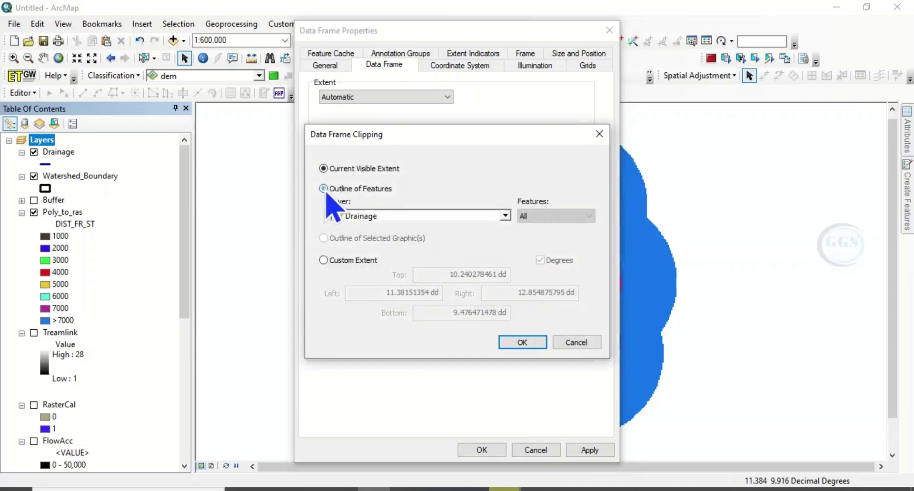
pyautogui.click(506, 217)
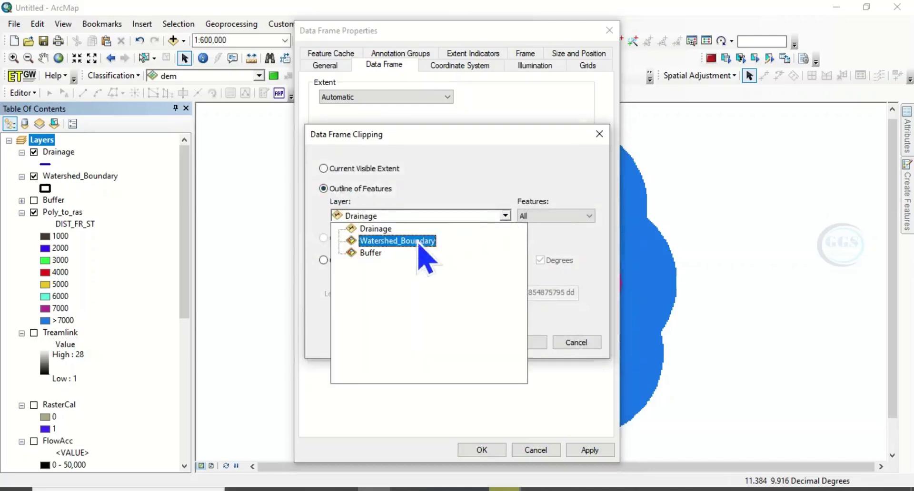
pyautogui.click(391, 242)
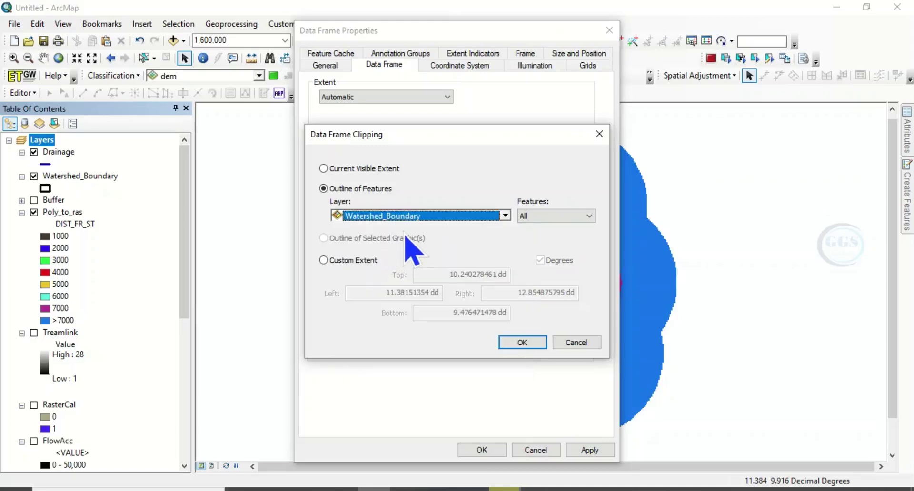
pyautogui.click(528, 345)
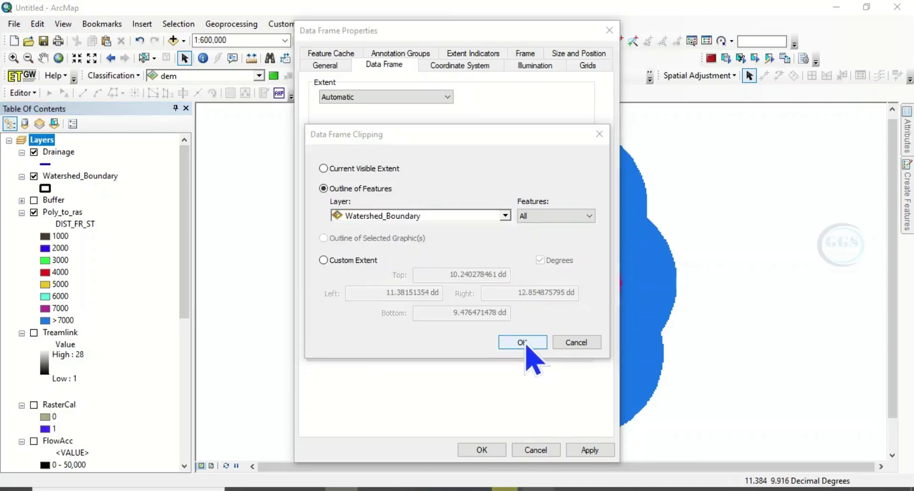
pyautogui.click(527, 344)
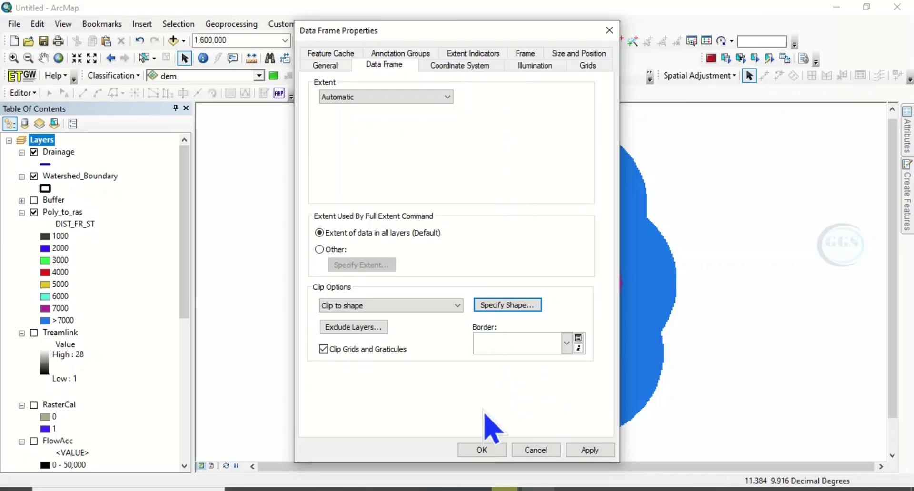
pyautogui.click(490, 451)
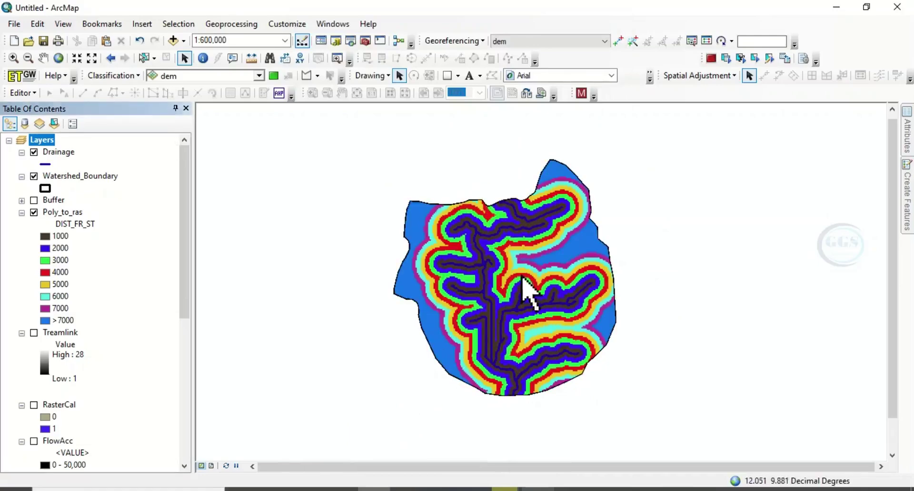
# Zoom the map to the Watershed_Boundary layer and reactivate the Select Elements tool
pyautogui.rightClick(61, 178)
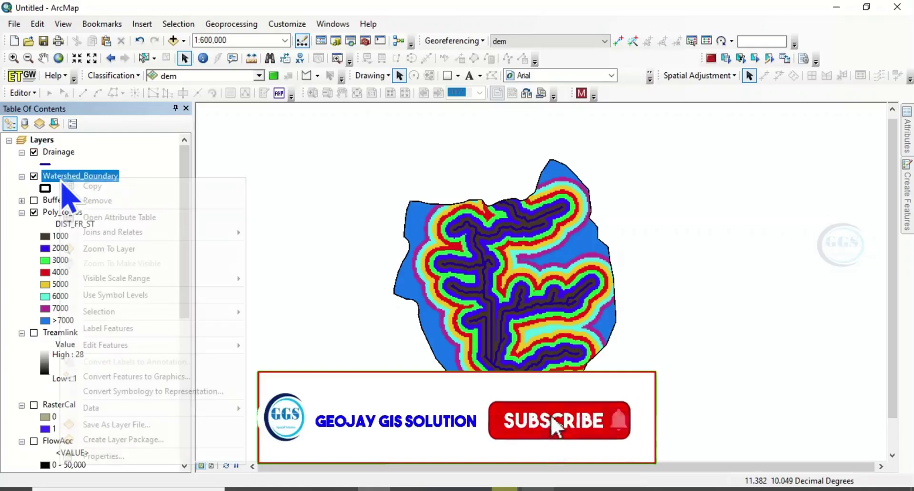
pyautogui.click(109, 249)
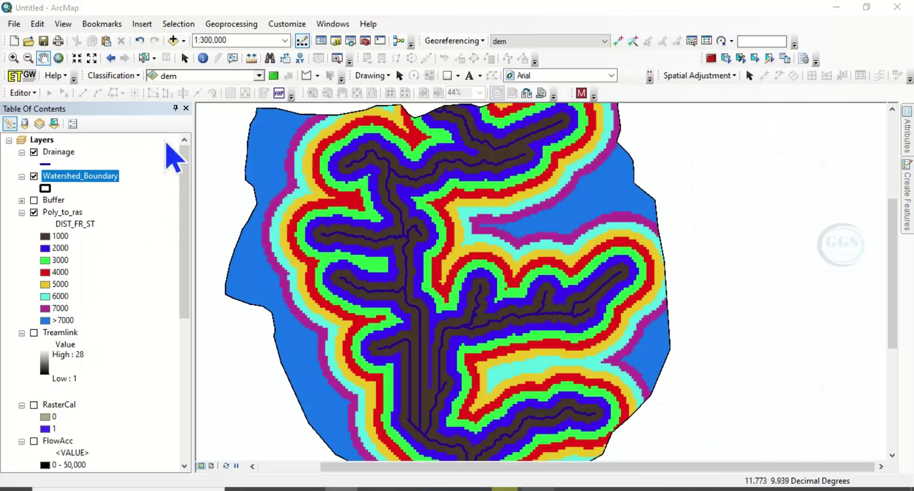
pyautogui.click(185, 58)
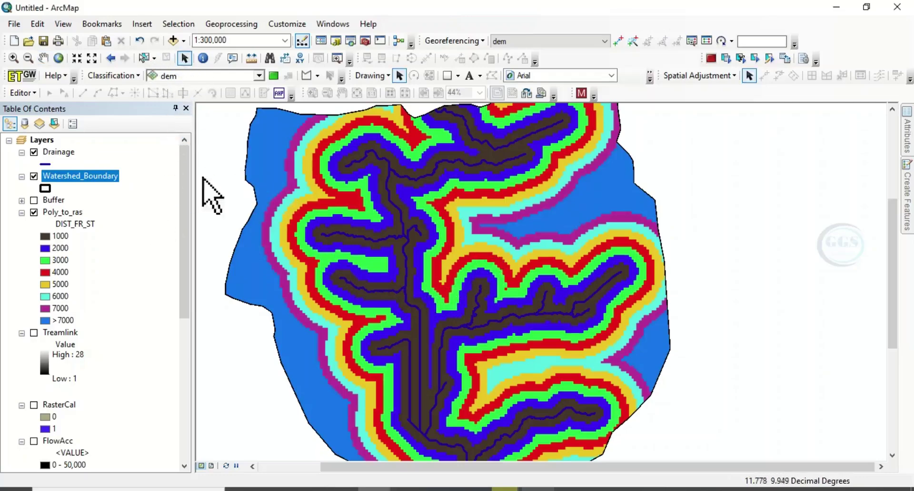
# Switch to layout view and set the page orientation to Landscape
pyautogui.click(212, 466)
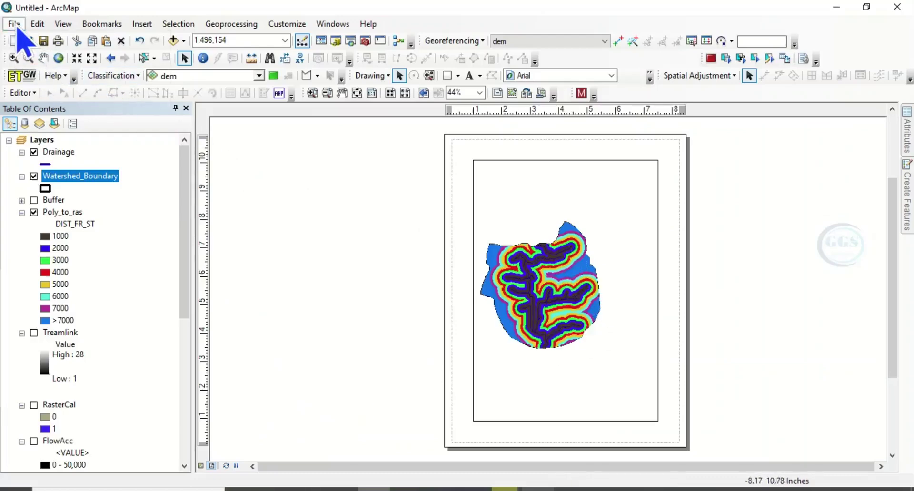
pyautogui.click(17, 27)
pyautogui.click(52, 187)
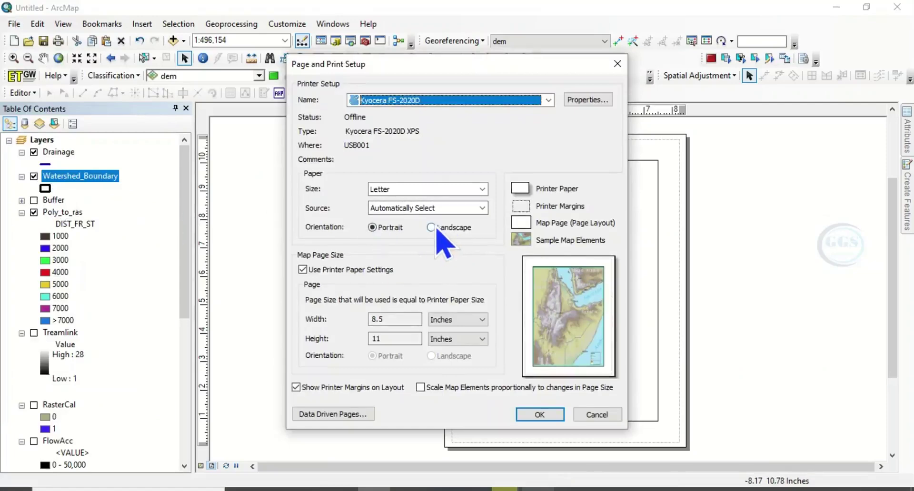
pyautogui.click(433, 229)
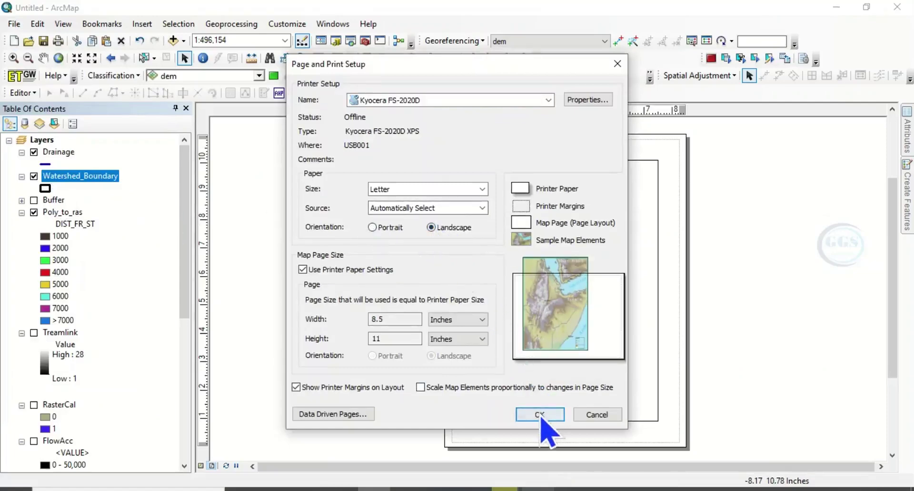
pyautogui.click(540, 414)
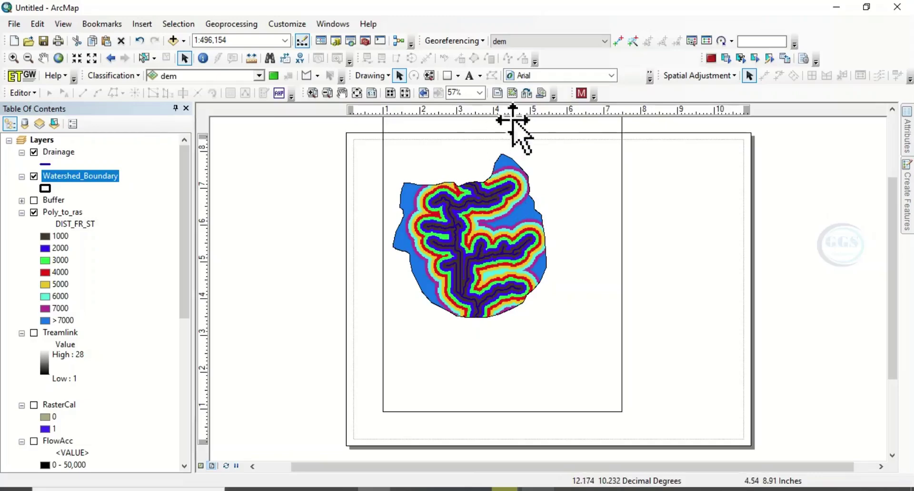
# Apply Landscape template.mxd to the map layout
pyautogui.click(527, 93)
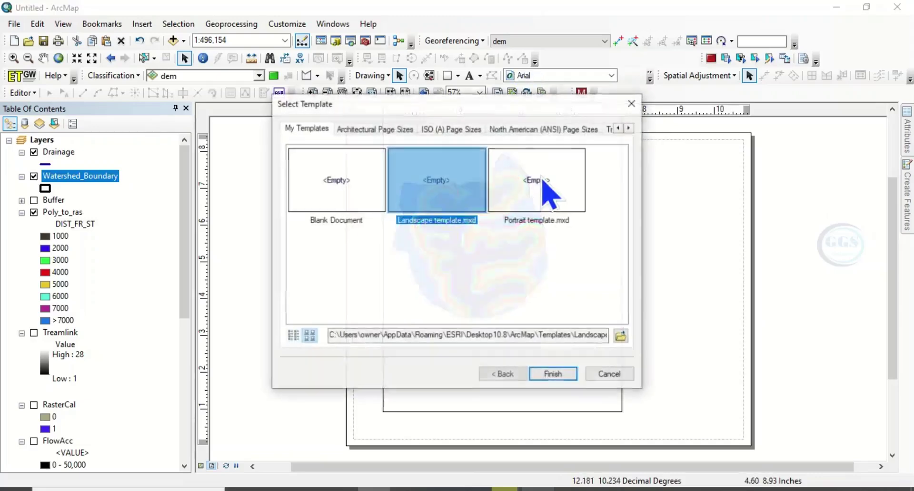
pyautogui.click(552, 375)
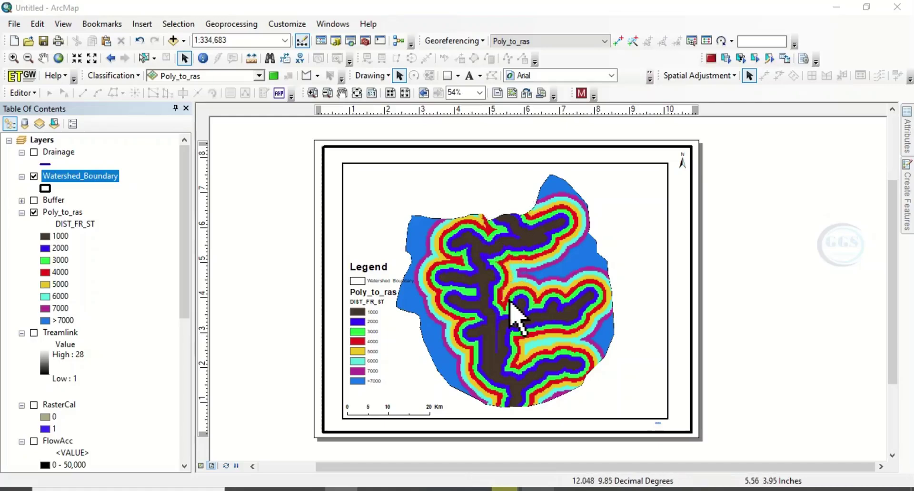
pyautogui.scroll(1, 510, 300)
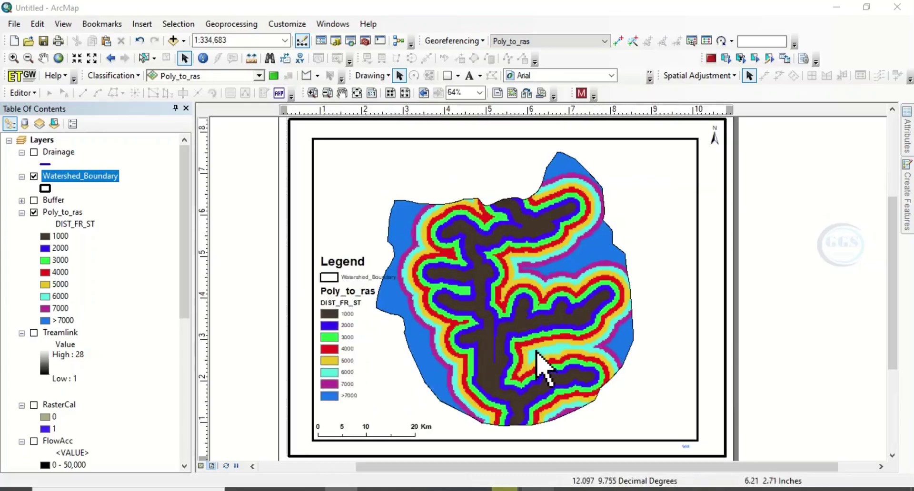